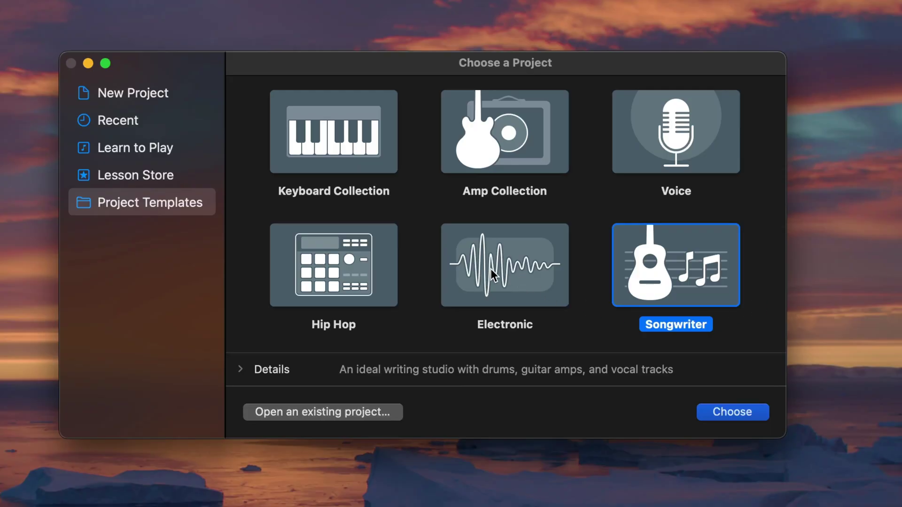
# Step: Preview the Electronic and Hip Hop templates, then open a project and audition notes S and H
pyautogui.click(490, 269)
pyautogui.click(372, 263)
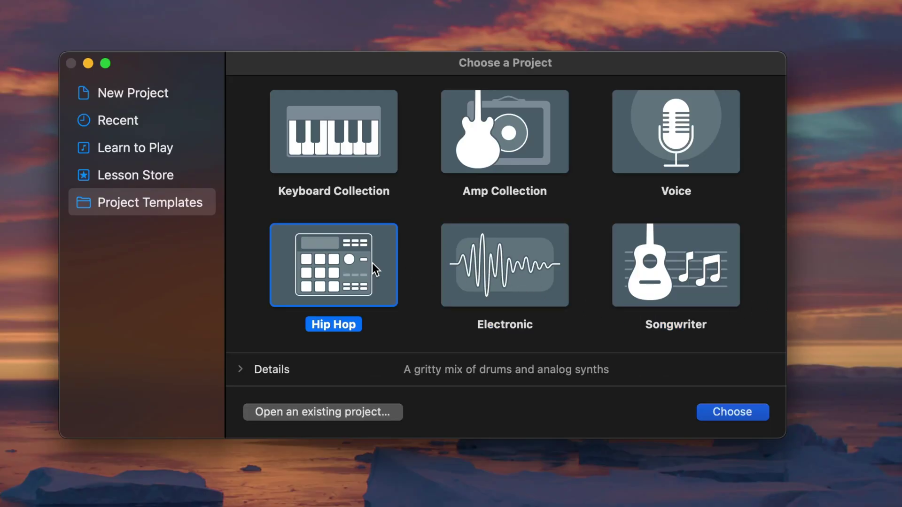
pyautogui.click(369, 159)
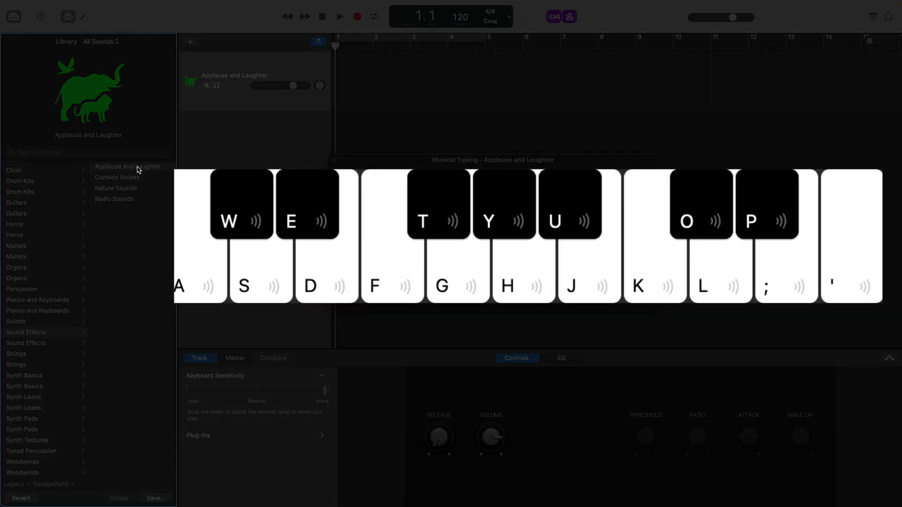
pyautogui.press('s')
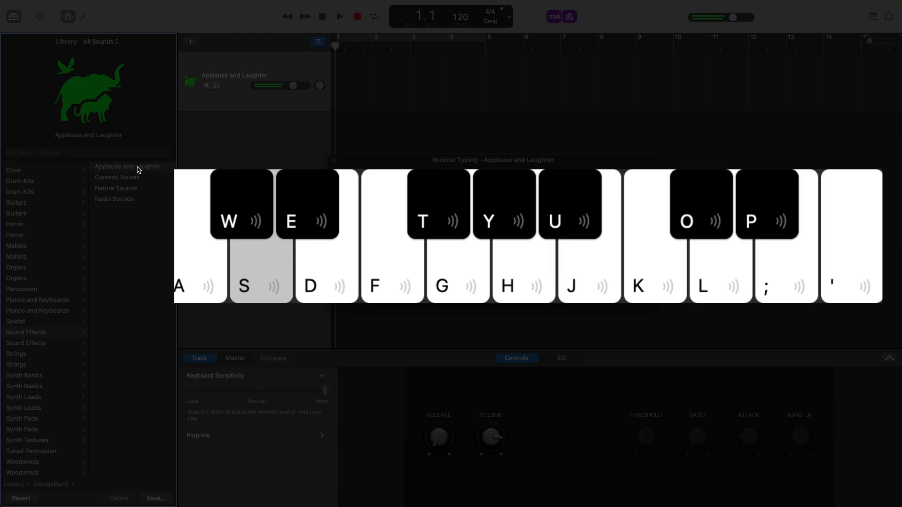
pyautogui.press('h')
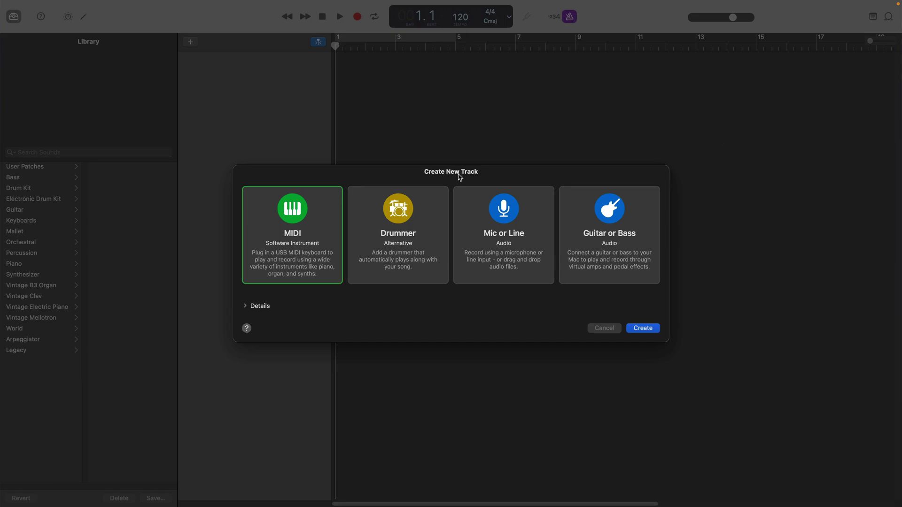
# Step: Create an Alpha Waves Adrift In The Void synth track, audition chords, and morph it toward FOG
pyautogui.doubleClick(331, 237)
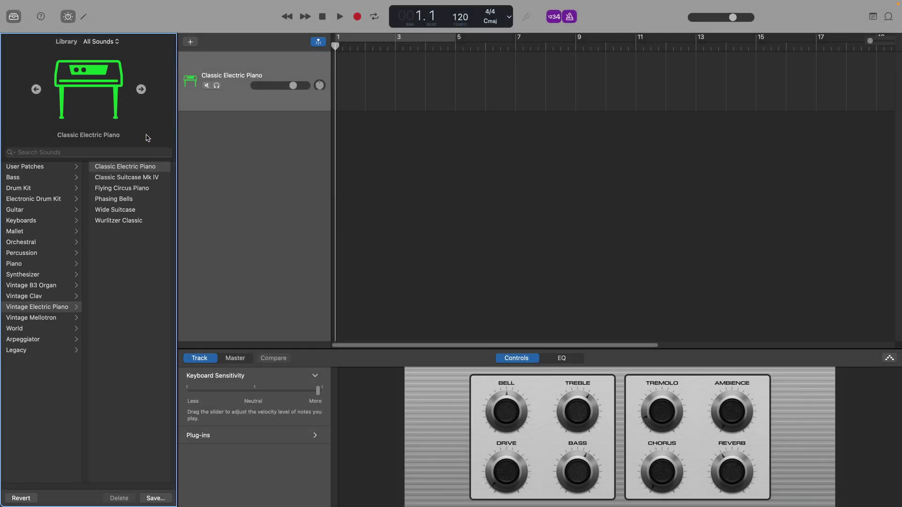
pyautogui.click(100, 42)
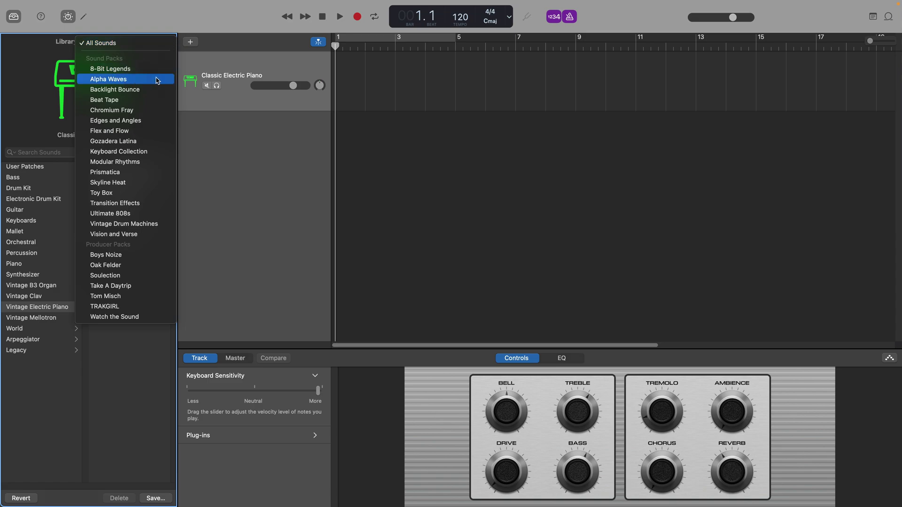
pyautogui.click(163, 81)
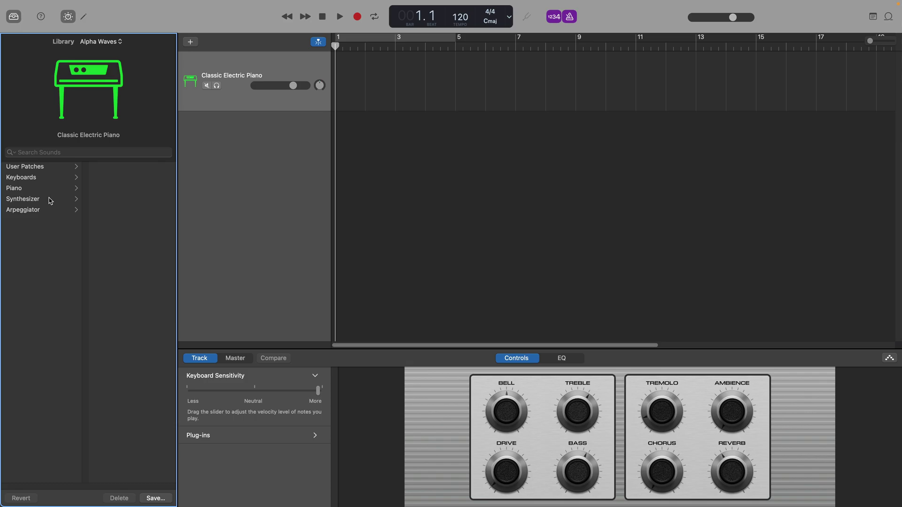
pyautogui.click(50, 201)
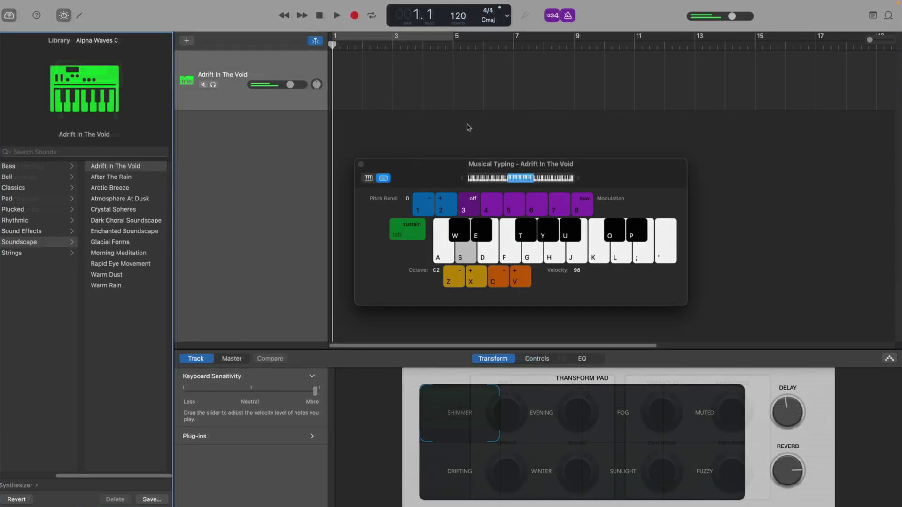
pyautogui.hotkey('s', 'h', 'l')
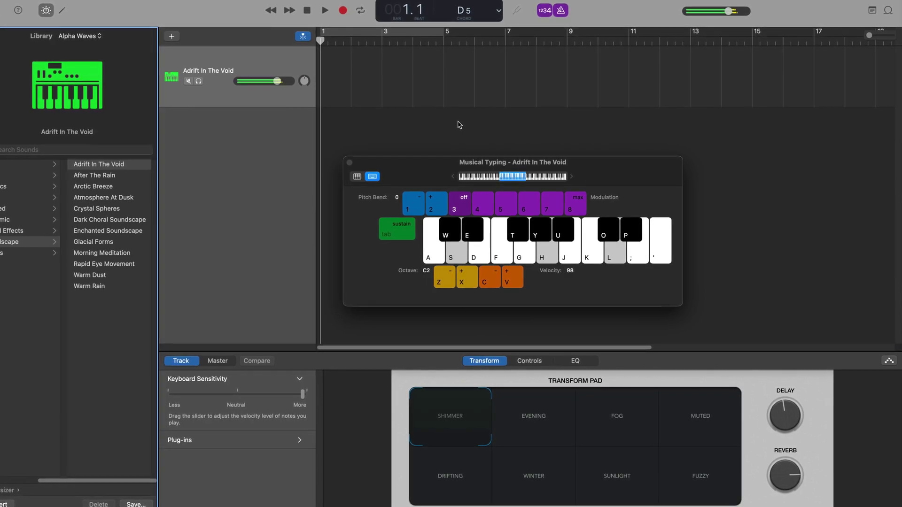
pyautogui.hotkey('a', 'g', 'k')
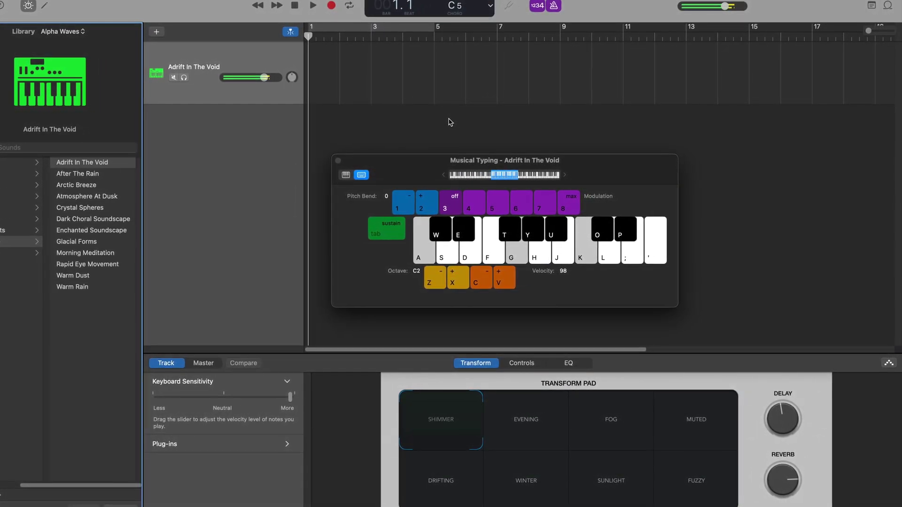
pyautogui.click(632, 413)
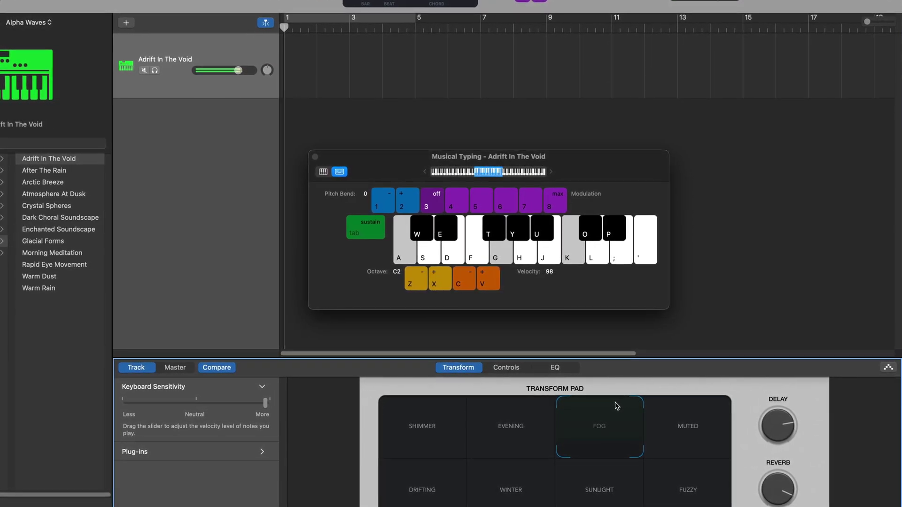
# Step: Add a Soft Keys instrument track, morph it toward TUBE, and audition a chord
pyautogui.click(127, 23)
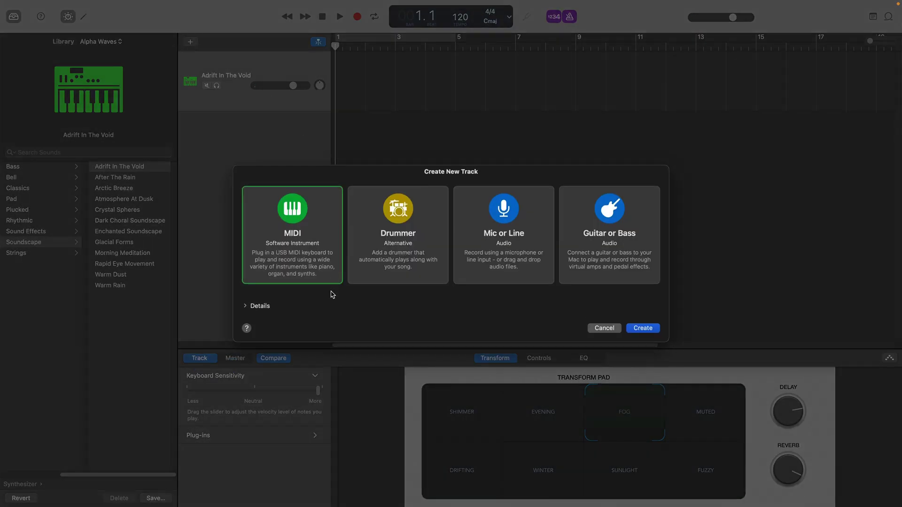
pyautogui.press('Return')
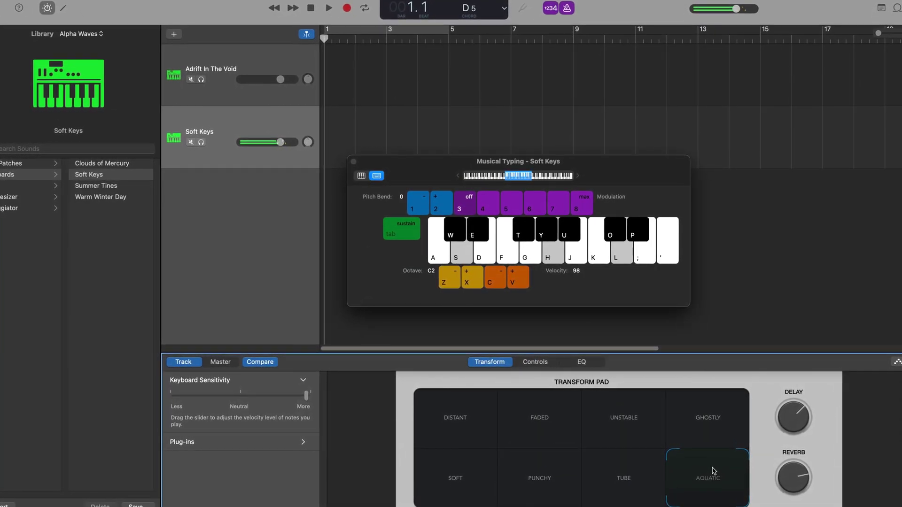
pyautogui.press('a')
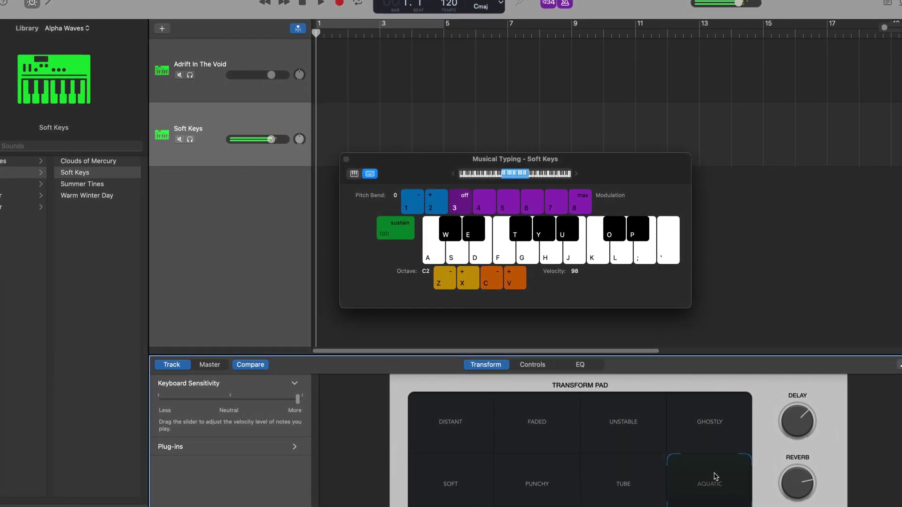
pyautogui.click(622, 486)
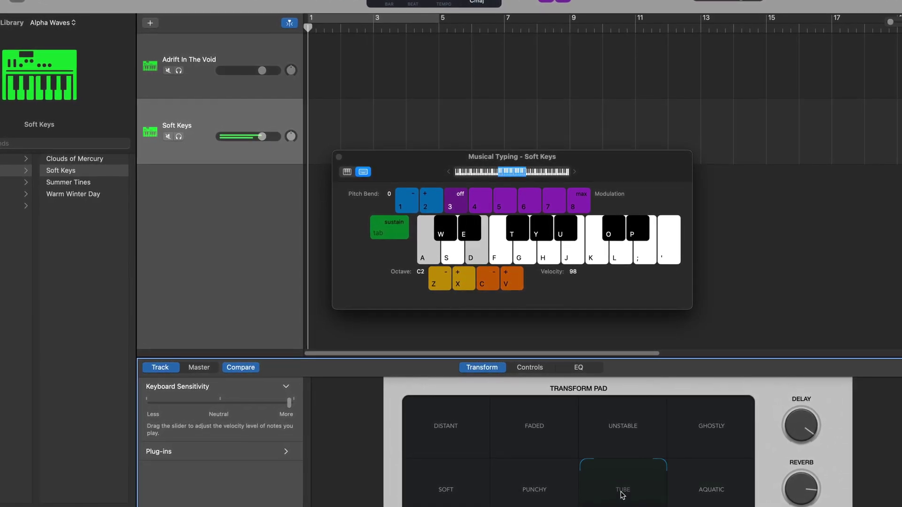
pyautogui.press('a')
pyautogui.press('d')
pyautogui.press('h')
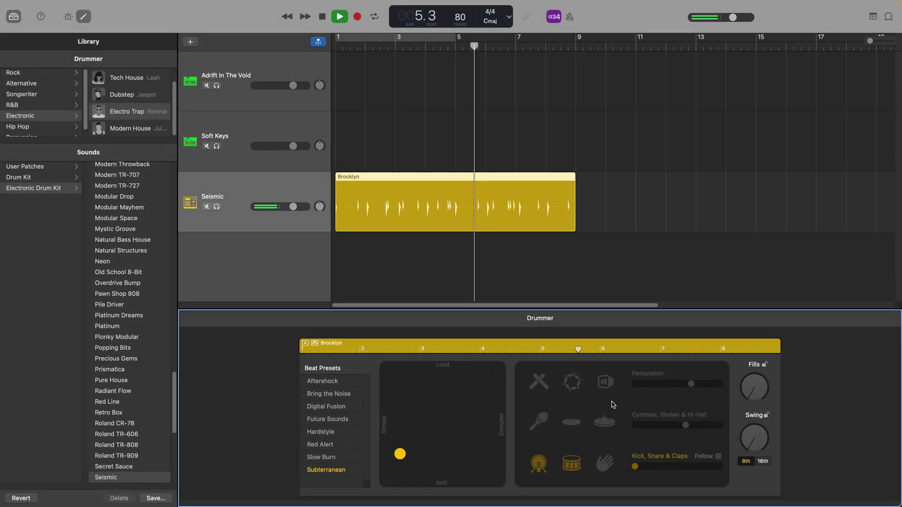
# Step: Set the Seismic drummer to the Slow Burn preset with a simpler, softer pattern
pyautogui.click(350, 458)
pyautogui.moveTo(453, 450); pyautogui.dragTo(399, 454)
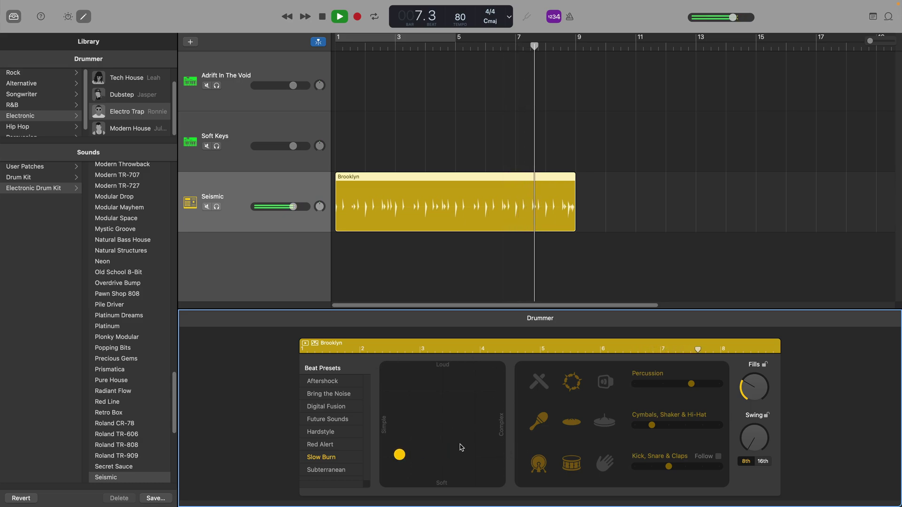
pyautogui.press('space')
# Step: Turn off the shaker, hi-hat and tambourine parts, leaving kick, snare and claps, and replay the beat
pyautogui.click(572, 423)
pyautogui.click(572, 422)
pyautogui.click(539, 422)
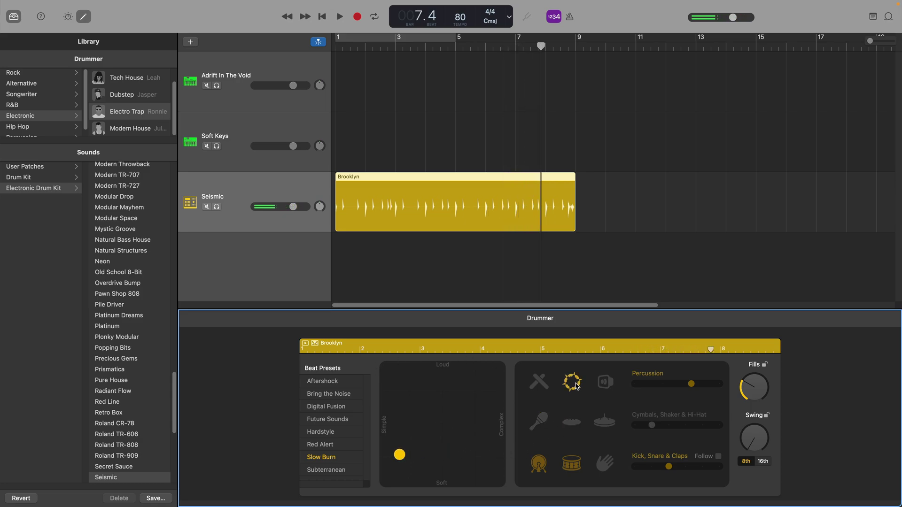
pyautogui.click(571, 382)
pyautogui.press('space')
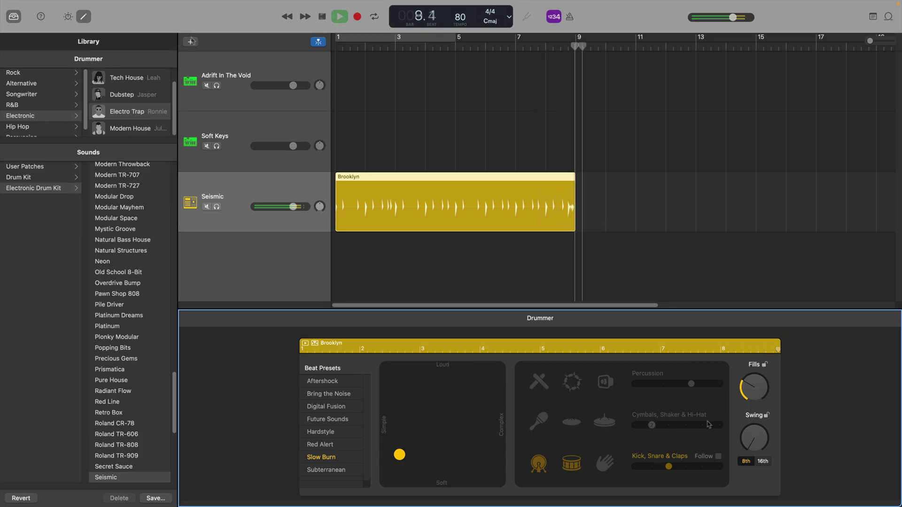
pyautogui.press('alt+super+n')
# Step: Create a Guitar or Bass track using the Move the Mics sound
pyautogui.click(603, 249)
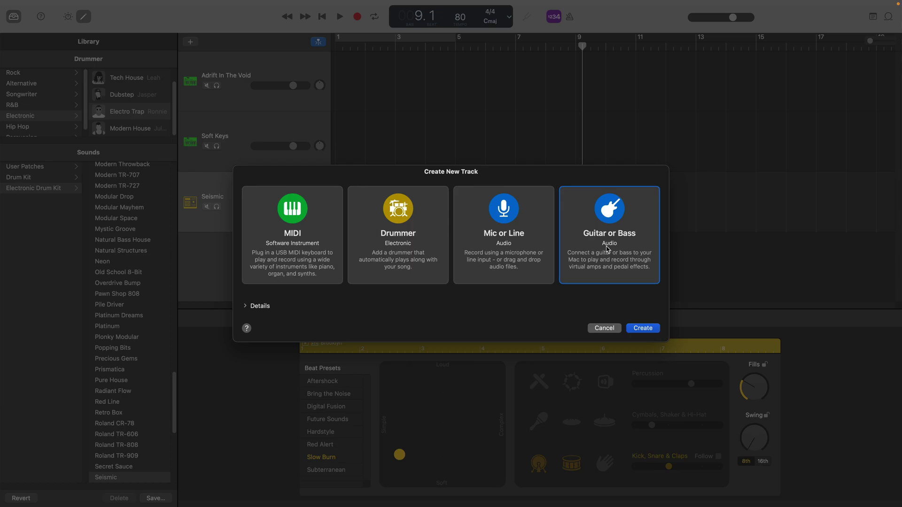
pyautogui.click(642, 328)
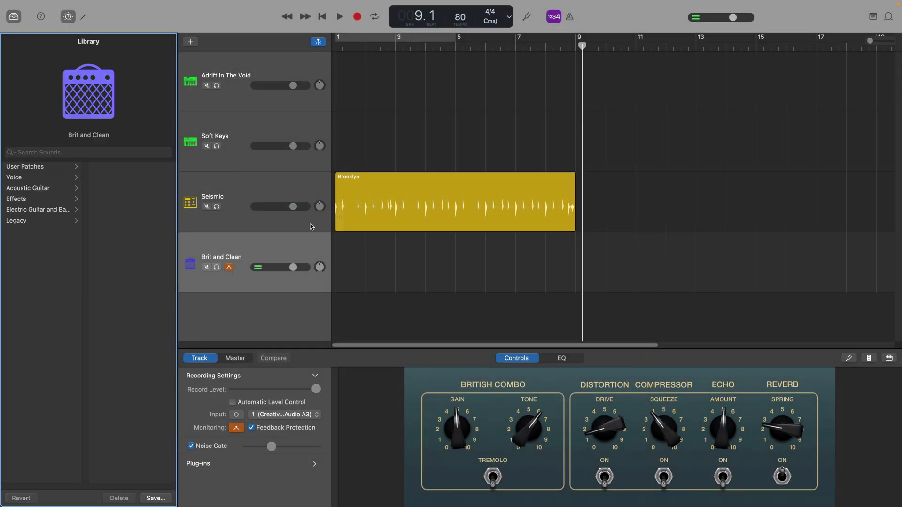
pyautogui.click(31, 167)
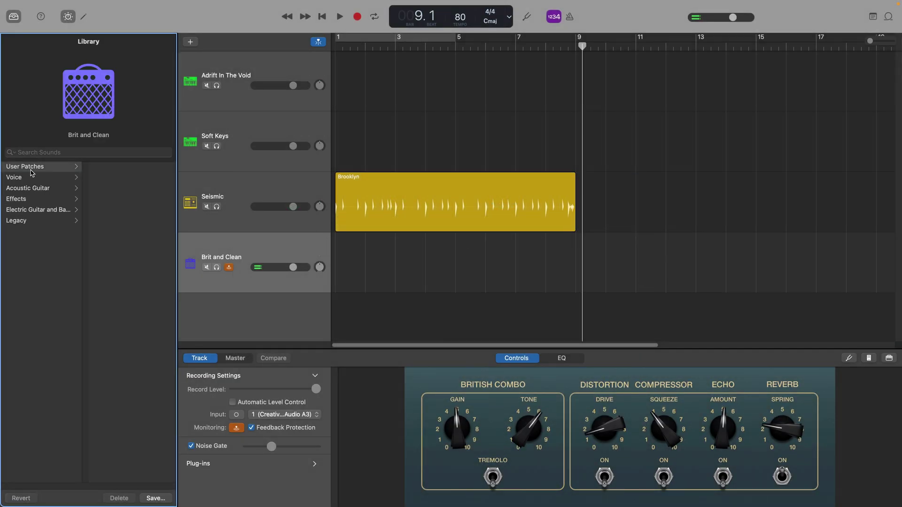
pyautogui.click(115, 274)
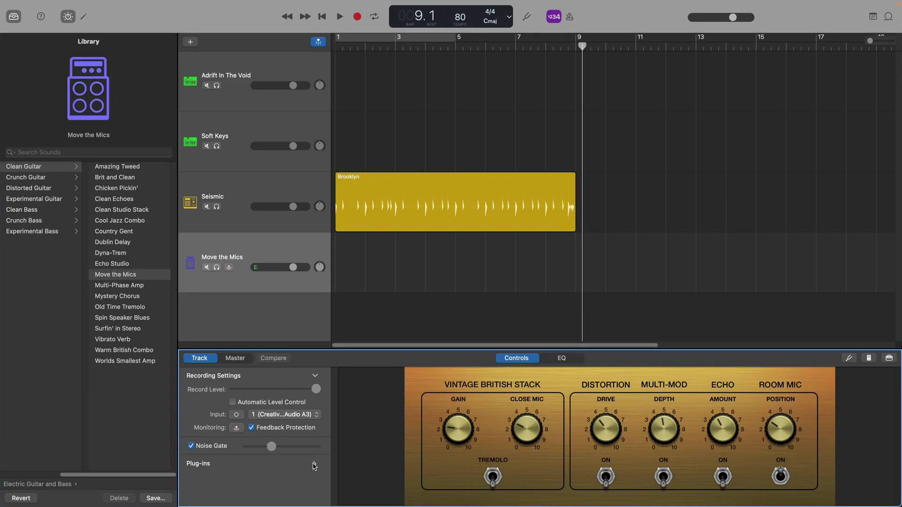
# Step: Insert the ValhallaSupermassive plug-in on the guitar track, allow it to load, and open its window
pyautogui.click(314, 466)
pyautogui.scroll(-3, 315, 467)
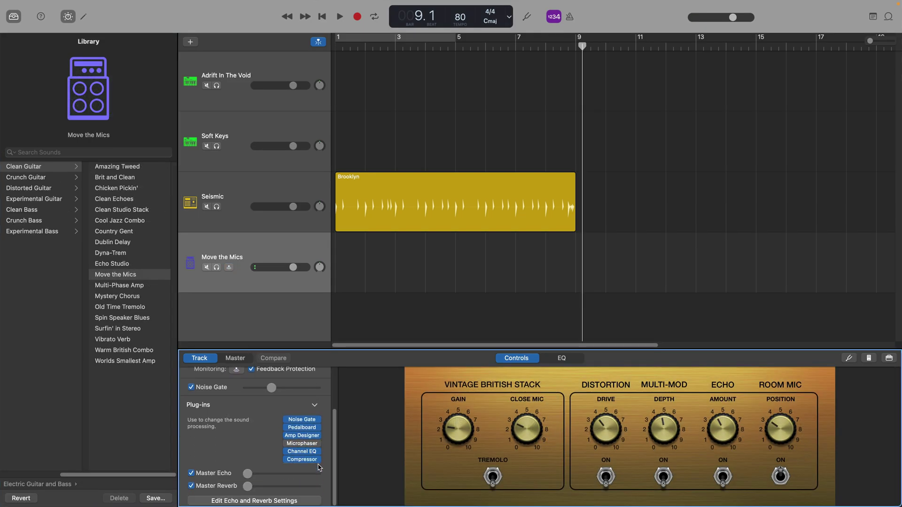
pyautogui.click(320, 466)
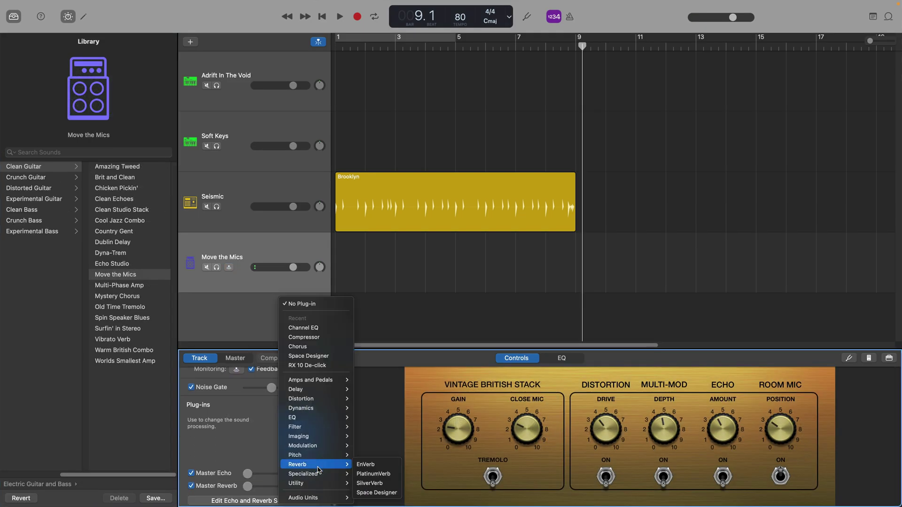
pyautogui.moveTo(317, 501)
pyautogui.moveTo(386, 488)
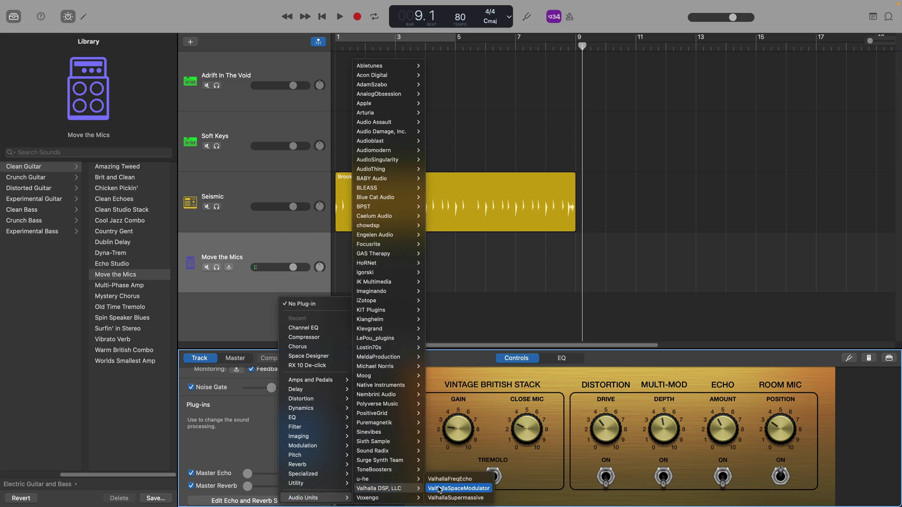
pyautogui.click(462, 498)
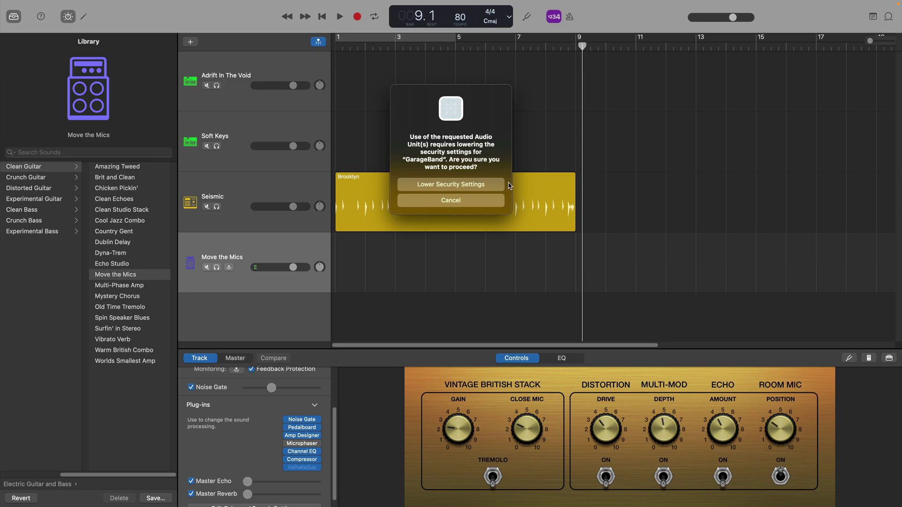
pyautogui.click(480, 186)
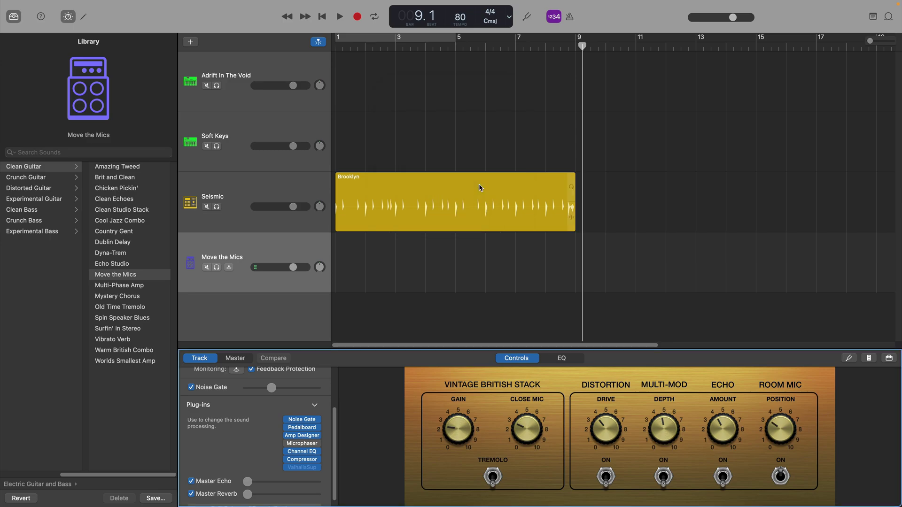
pyautogui.click(303, 467)
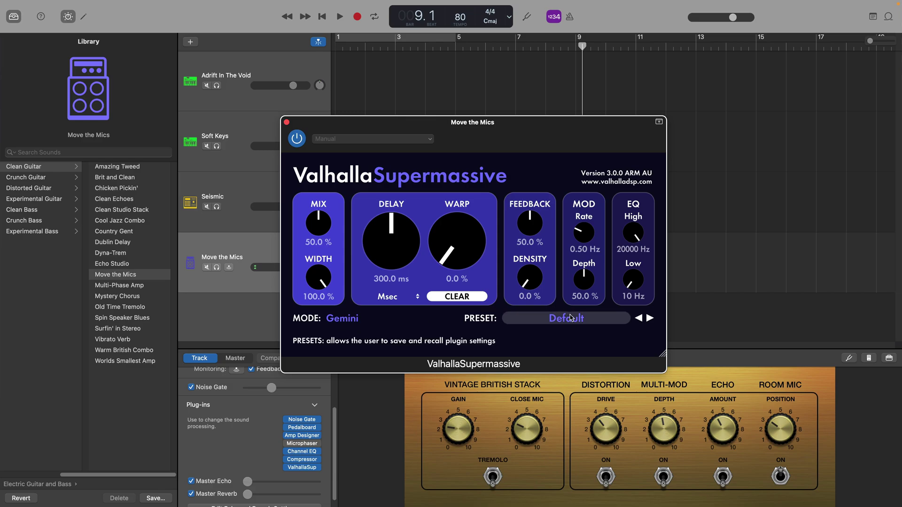
# Step: Apply the 01 Drums > Refresh Drums EQ preset to the Seismic track
pyautogui.click(554, 316)
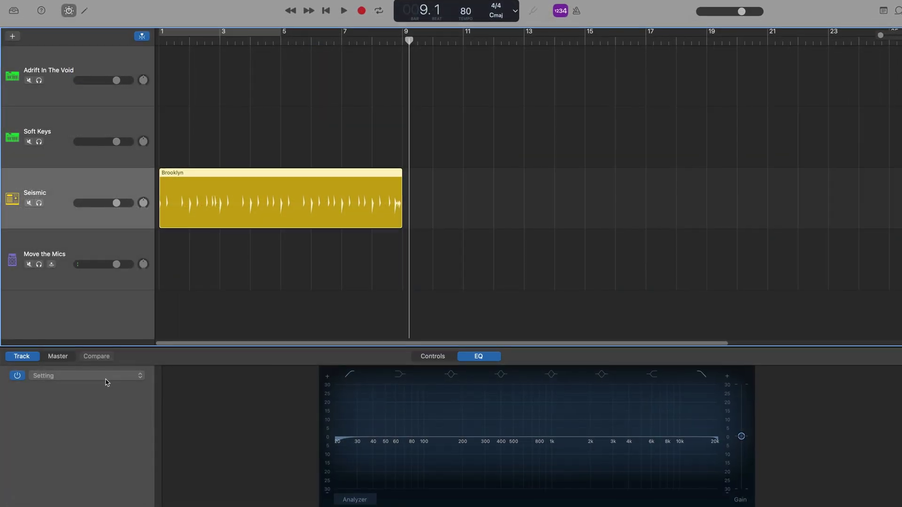
pyautogui.click(106, 380)
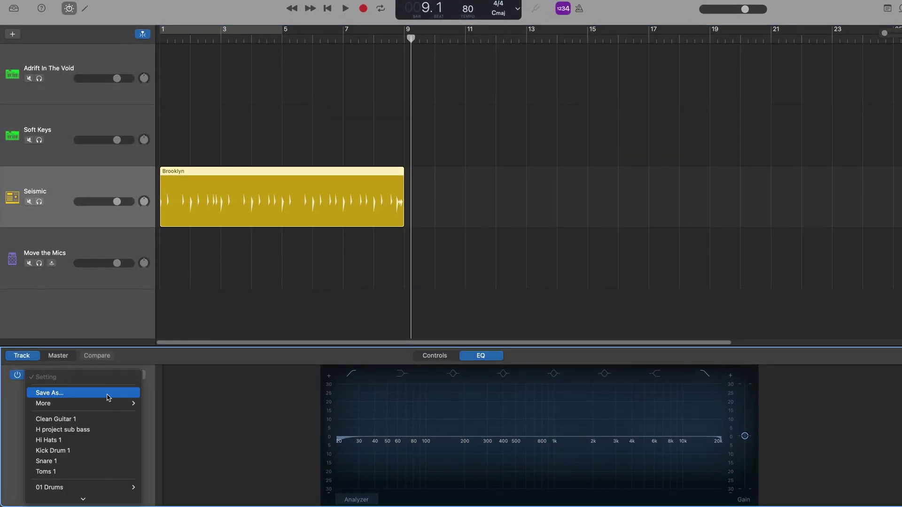
pyautogui.moveTo(94, 488)
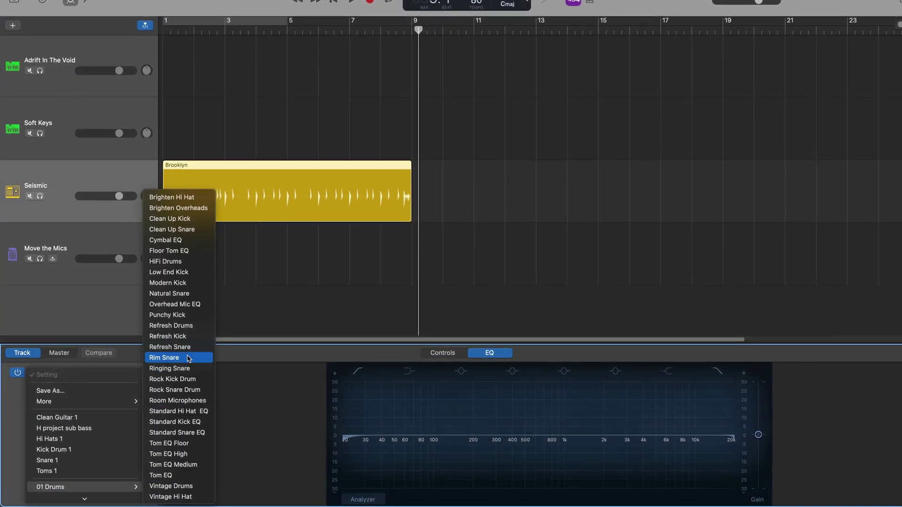
pyautogui.click(187, 323)
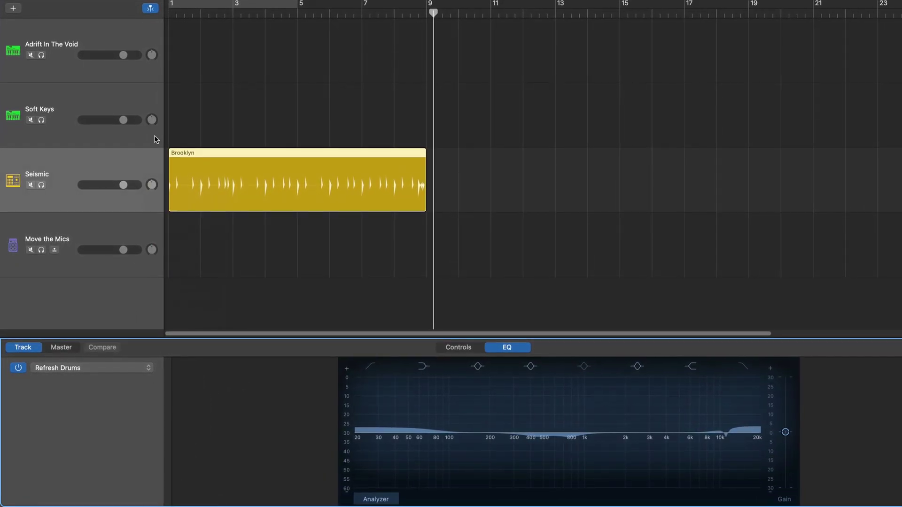
# Step: On Soft Keys, enable the high-cut EQ band and lower it to around 2740 Hz
pyautogui.click(101, 104)
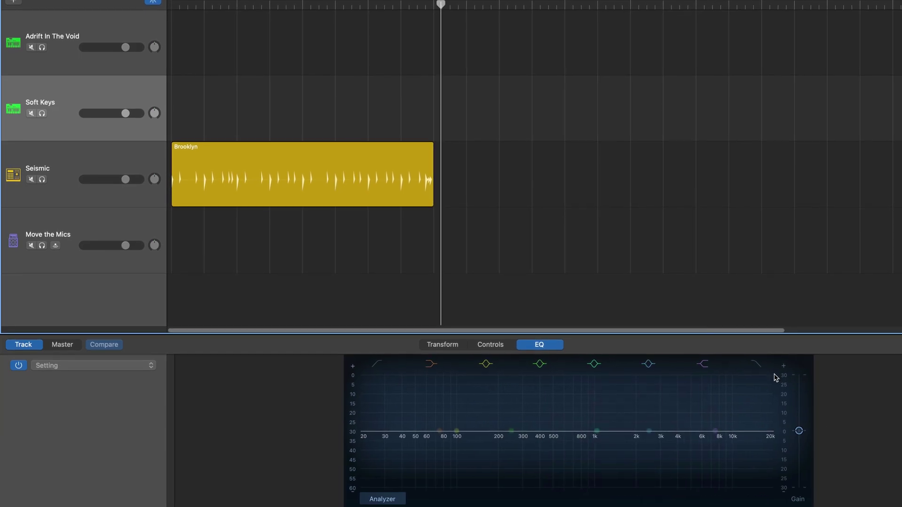
pyautogui.click(753, 364)
pyautogui.moveTo(766, 437); pyautogui.dragTo(671, 439)
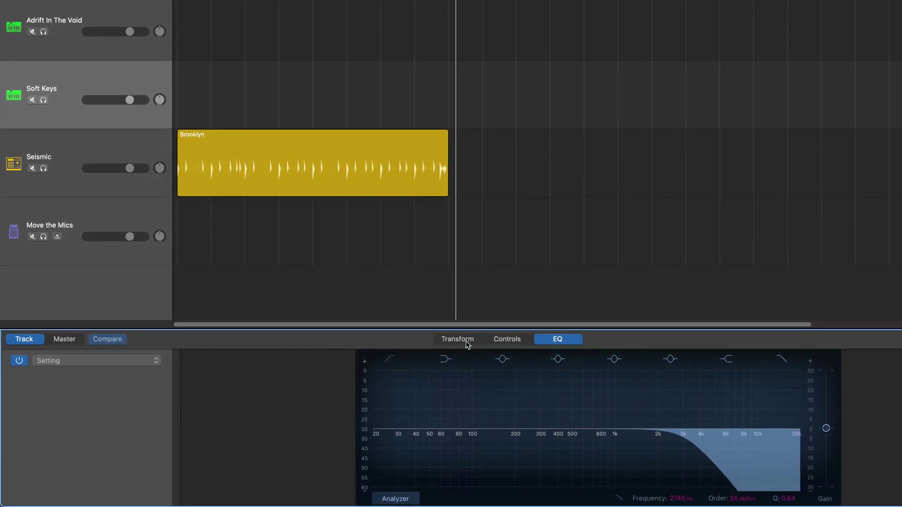
pyautogui.click(511, 341)
pyautogui.click(476, 337)
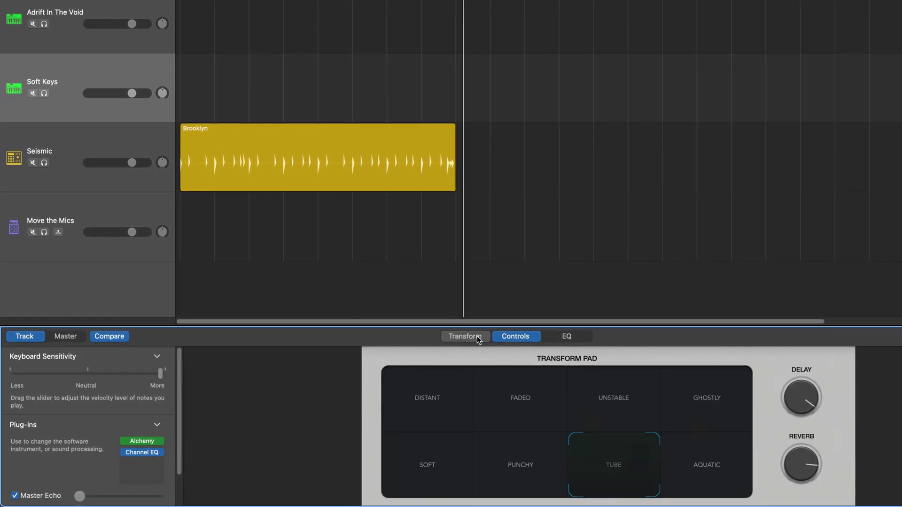
# Step: Save the project as 'Ambient template' in the Desktop folder
pyautogui.press('b')
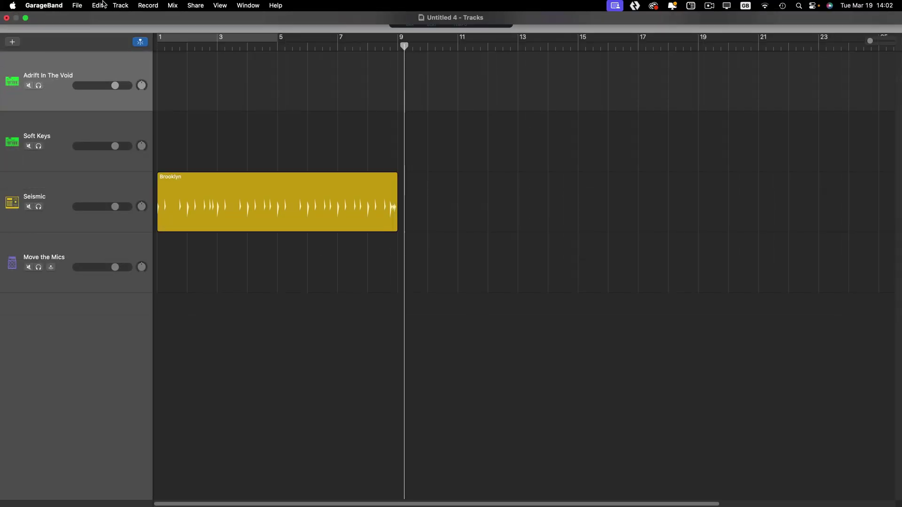
pyautogui.click(77, 5)
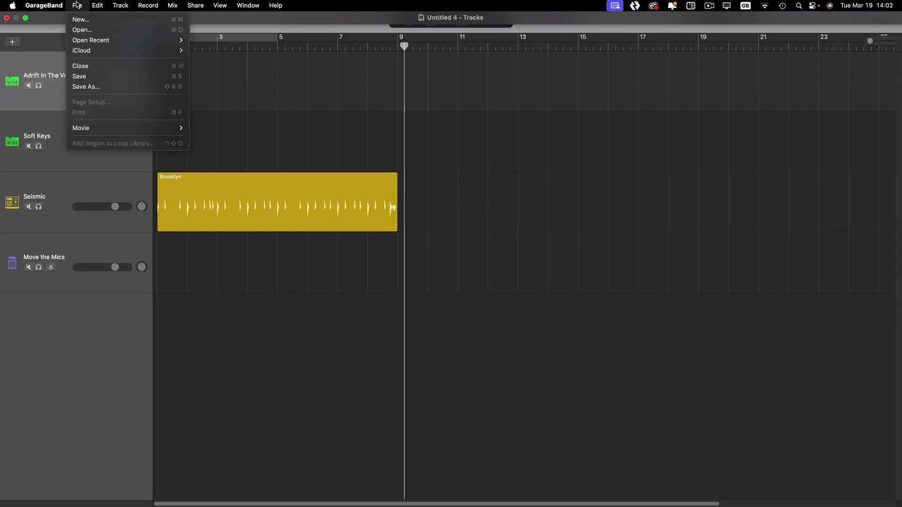
pyautogui.click(144, 92)
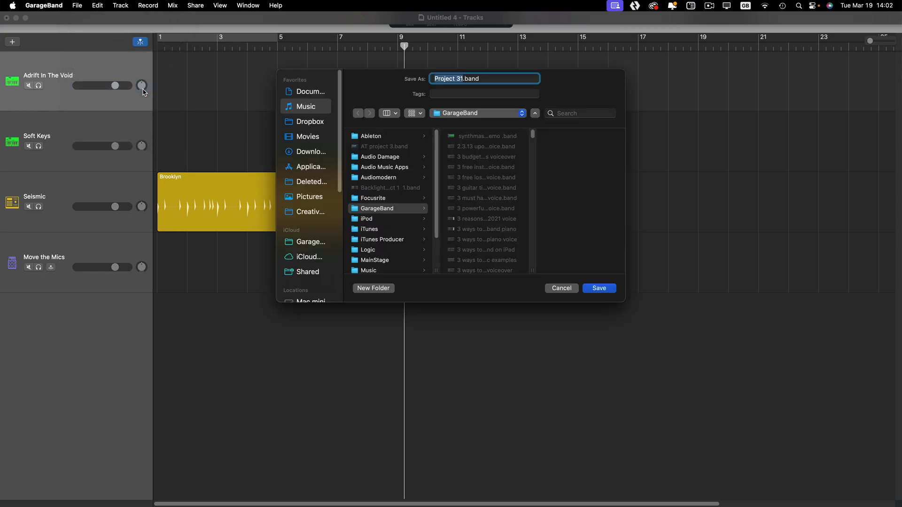
pyautogui.write('Ambien')
pyautogui.click(494, 110)
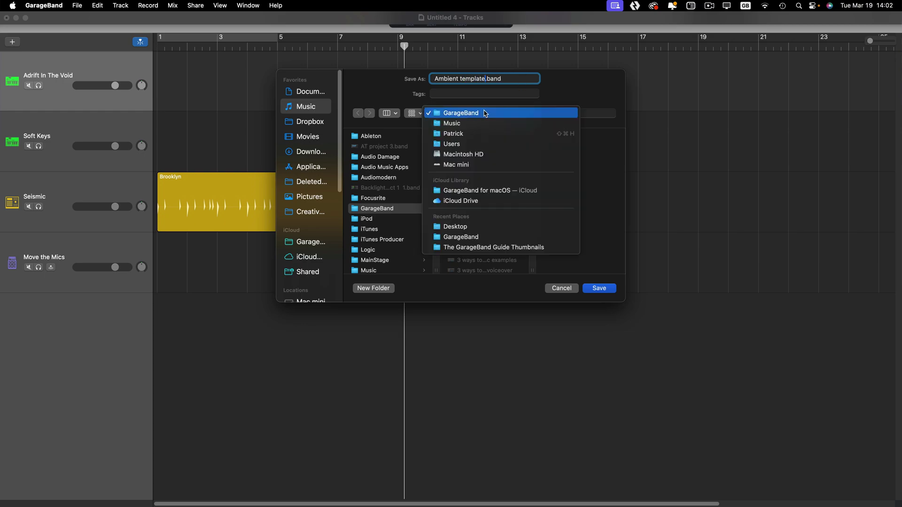
pyautogui.click(491, 229)
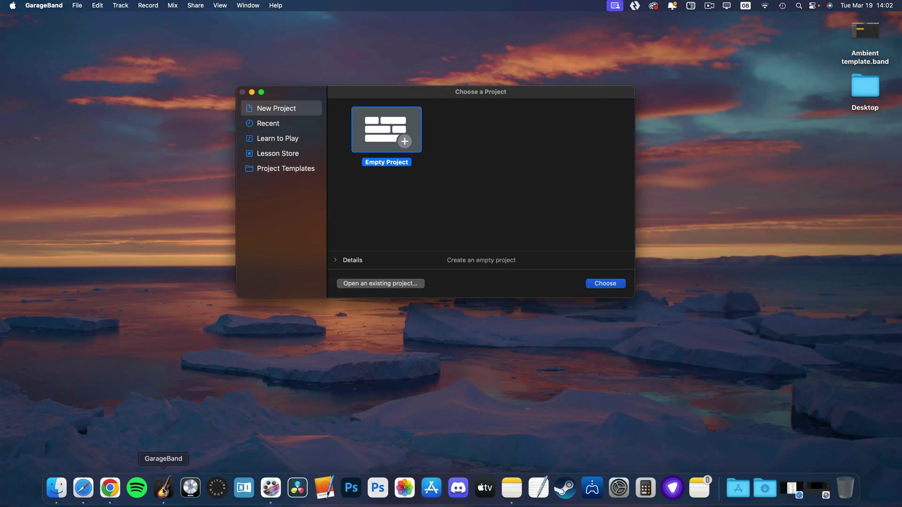
# Step: Quit GarageBand and add Ambient template.band to the Dock
pyautogui.rightClick(164, 488)
pyautogui.click(169, 456)
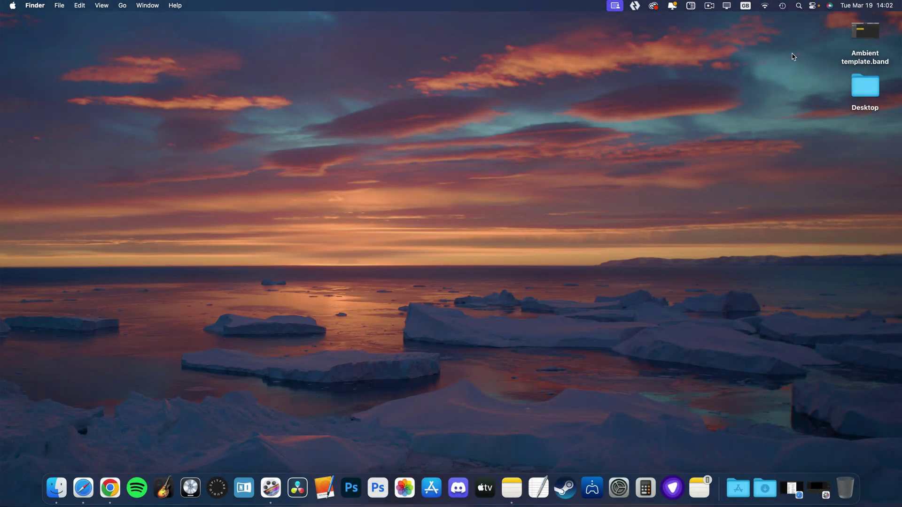
pyautogui.moveTo(862, 36); pyautogui.dragTo(752, 490)
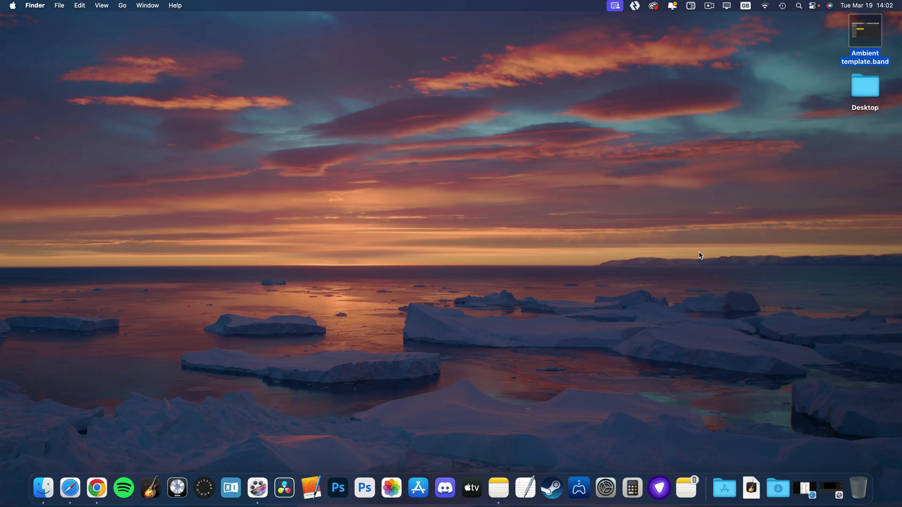
pyautogui.click(752, 489)
# Step: Create a new desktop folder named 'GarageBand Project templates'
pyautogui.rightClick(601, 244)
pyautogui.click(621, 247)
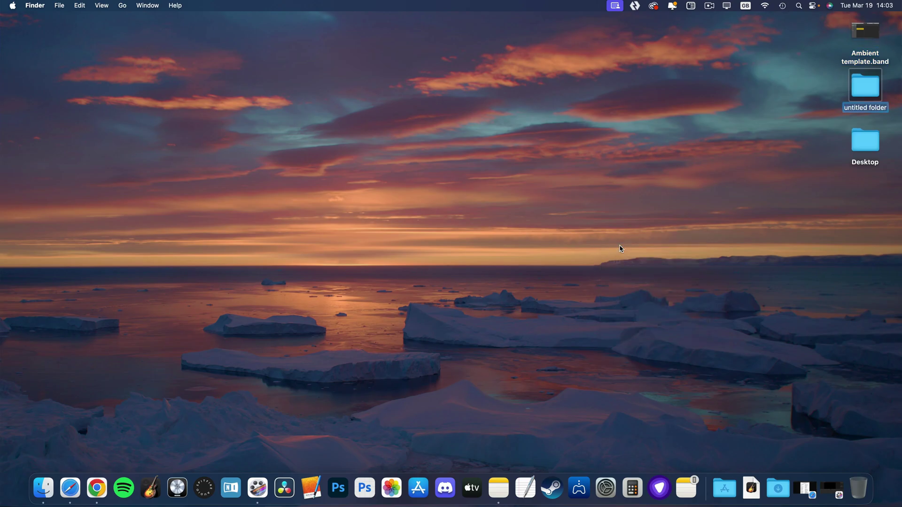
pyautogui.write('GarageBand Project')
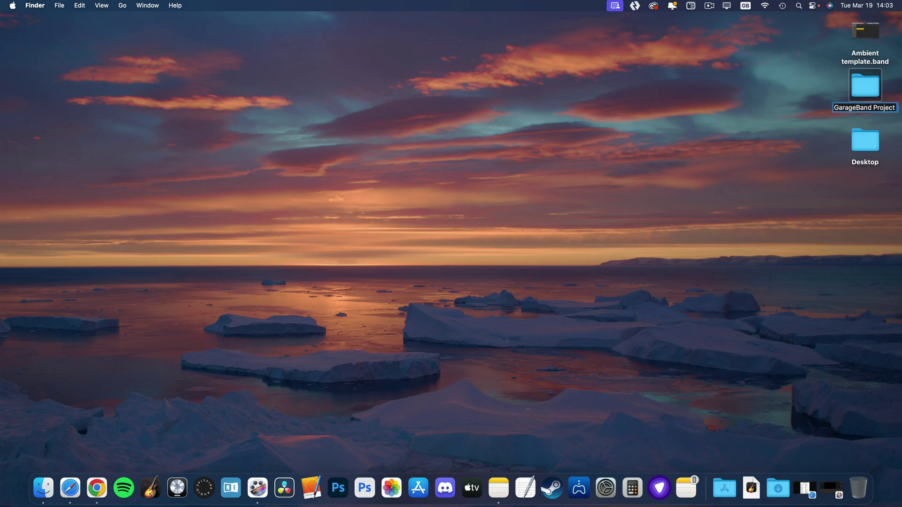
pyautogui.write(' te')
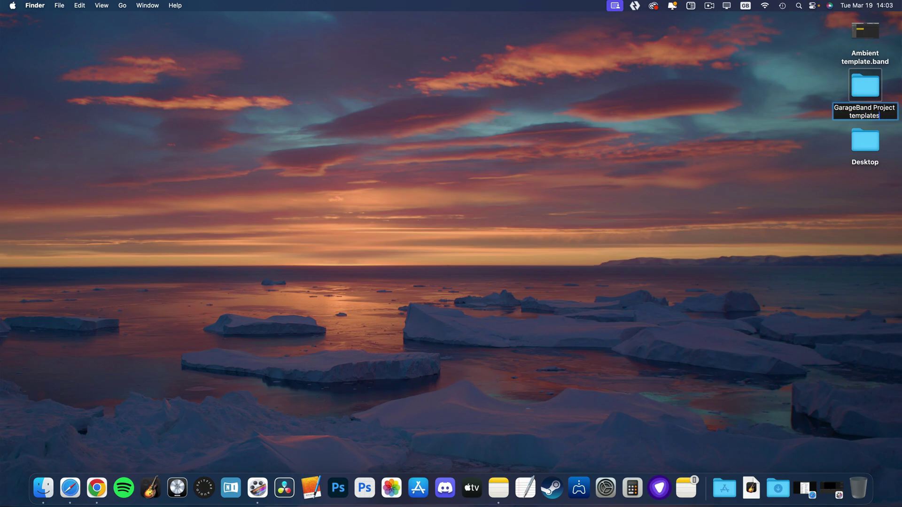
pyautogui.write('mplates')
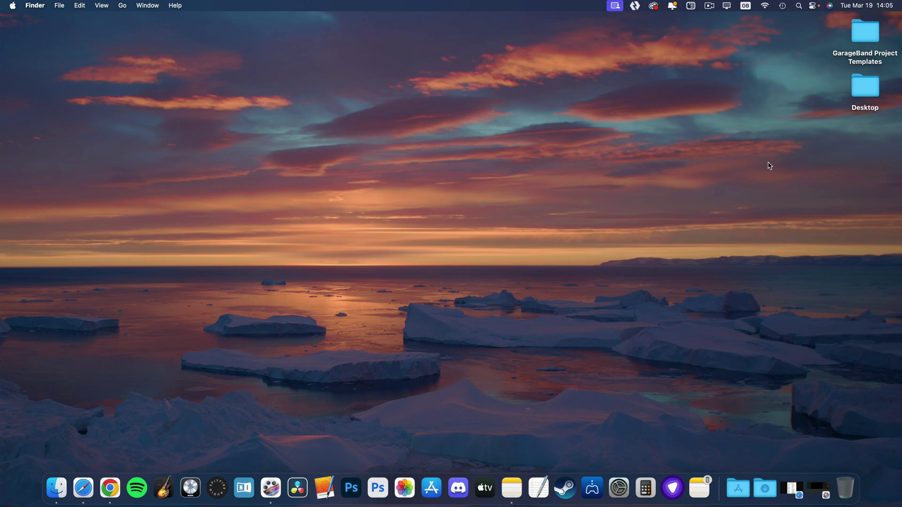
# Step: Add the GarageBand Project Templates folder to the Dock and launch a template from its stack
pyautogui.moveTo(864, 35); pyautogui.dragTo(746, 478)
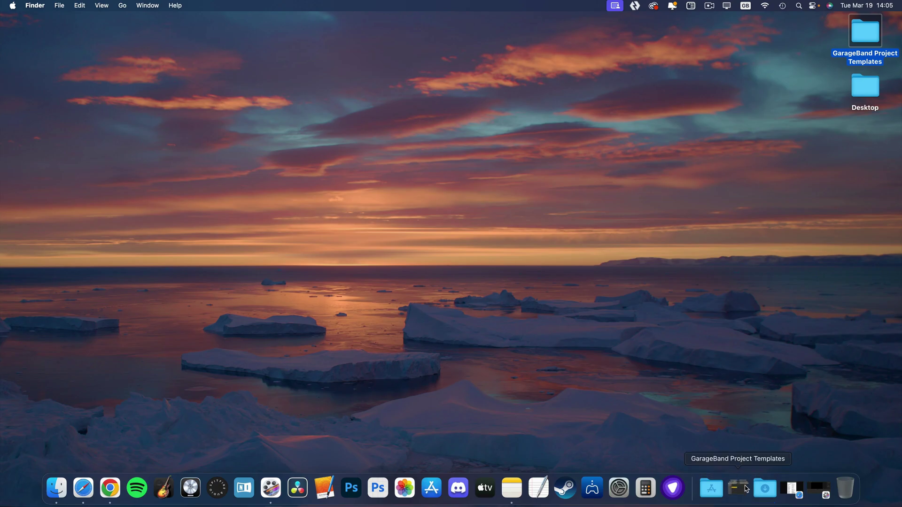
pyautogui.click(746, 489)
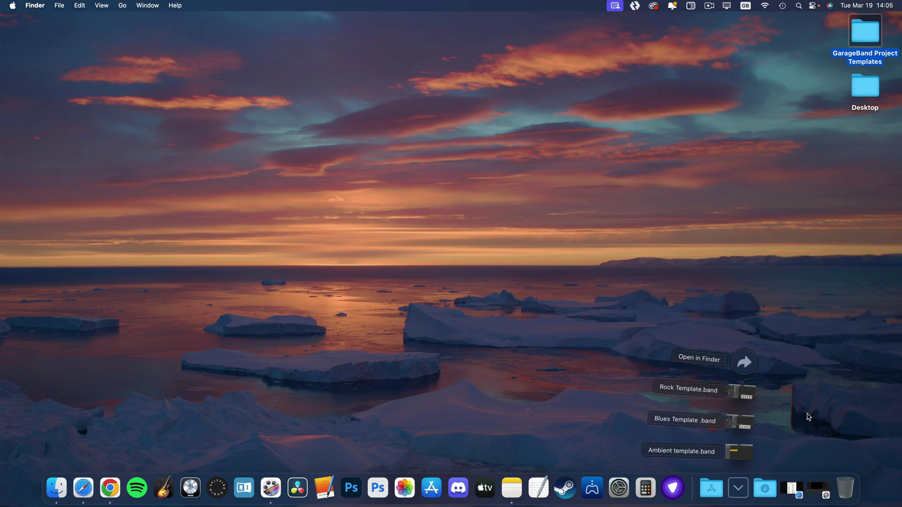
pyautogui.click(733, 421)
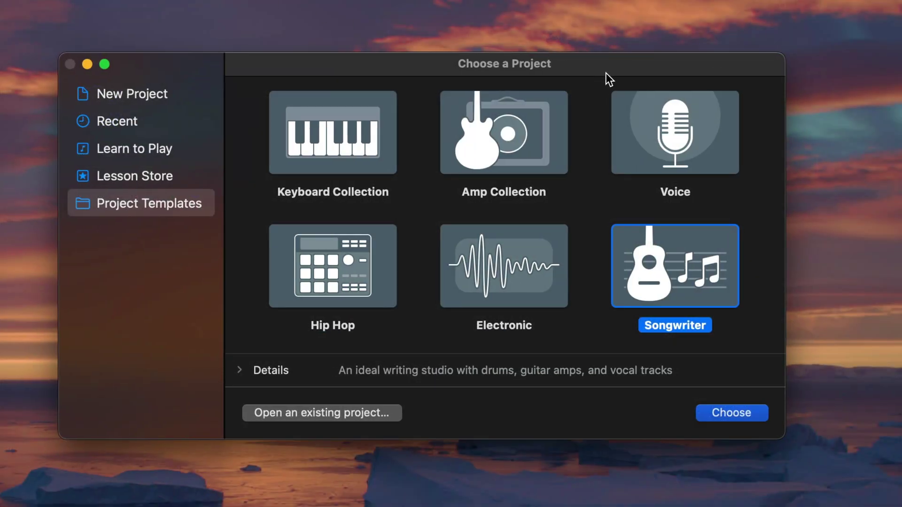
# Step: Read the Details of the Electronic, Hip Hop, Keyboard Collection, Amp Collection and Voice templates
pyautogui.moveTo(605, 73); pyautogui.dragTo(608, 72)
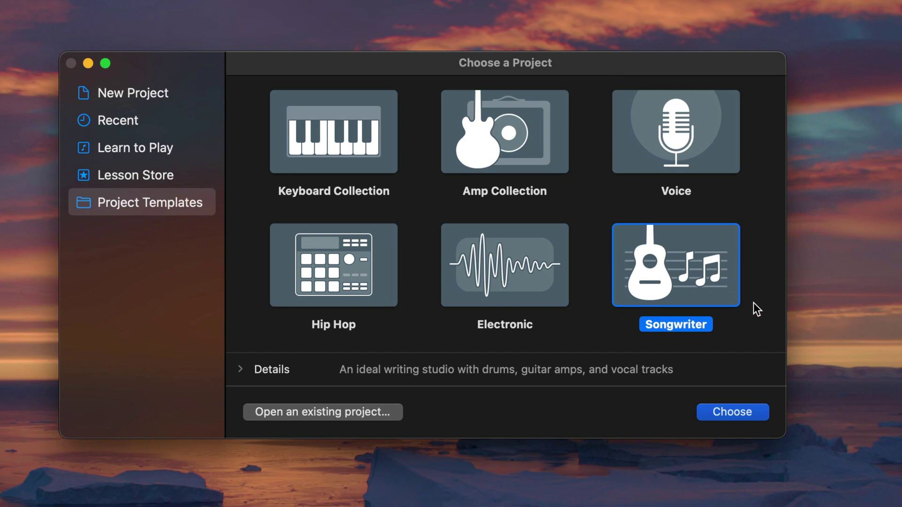
pyautogui.click(489, 269)
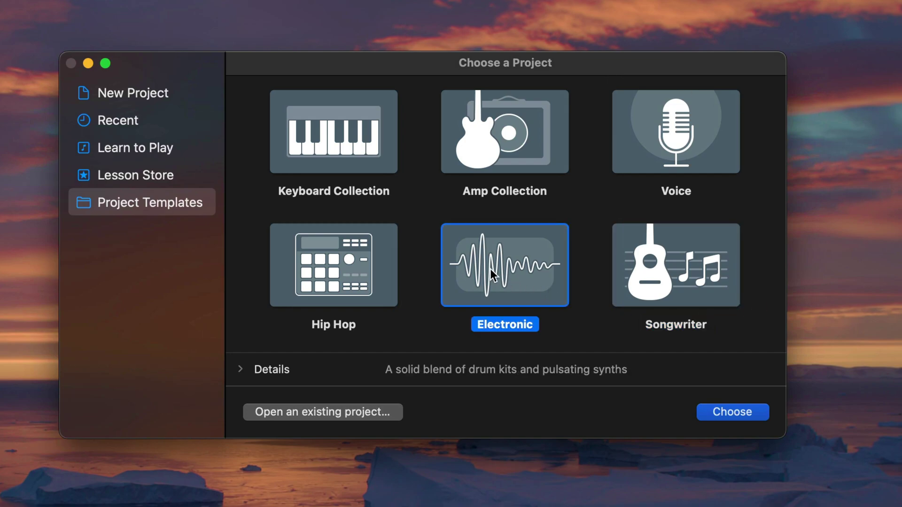
pyautogui.click(372, 264)
pyautogui.click(369, 160)
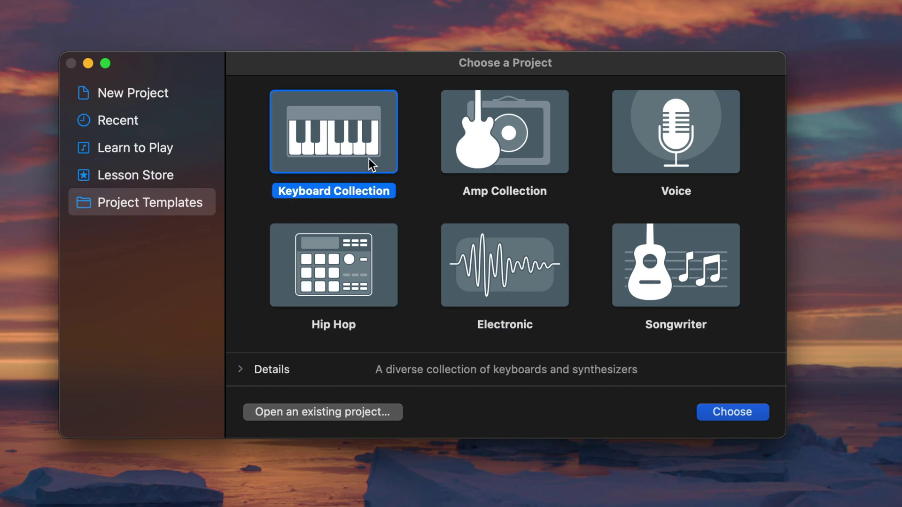
pyautogui.click(567, 138)
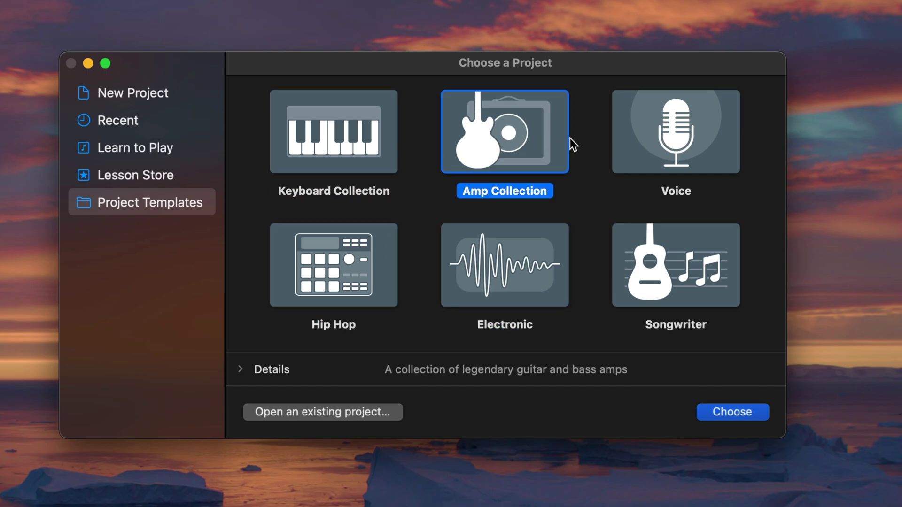
pyautogui.click(707, 134)
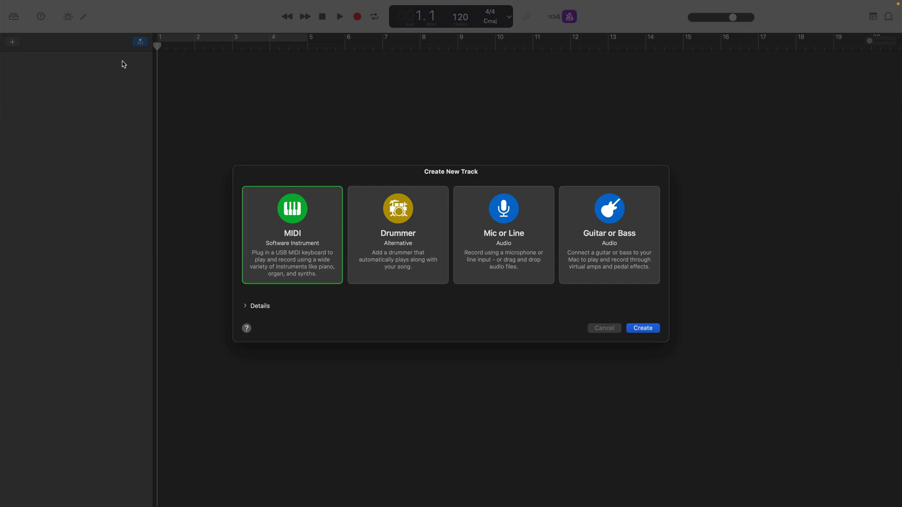
# Step: Create a MIDI software instrument track, briefly showing and closing the Musical Typing keyboard
pyautogui.doubleClick(327, 218)
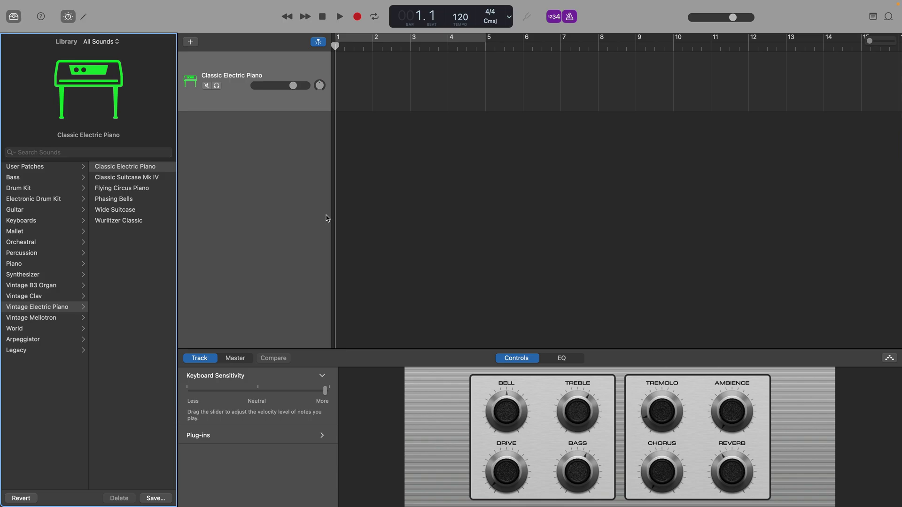
pyautogui.press('super+k')
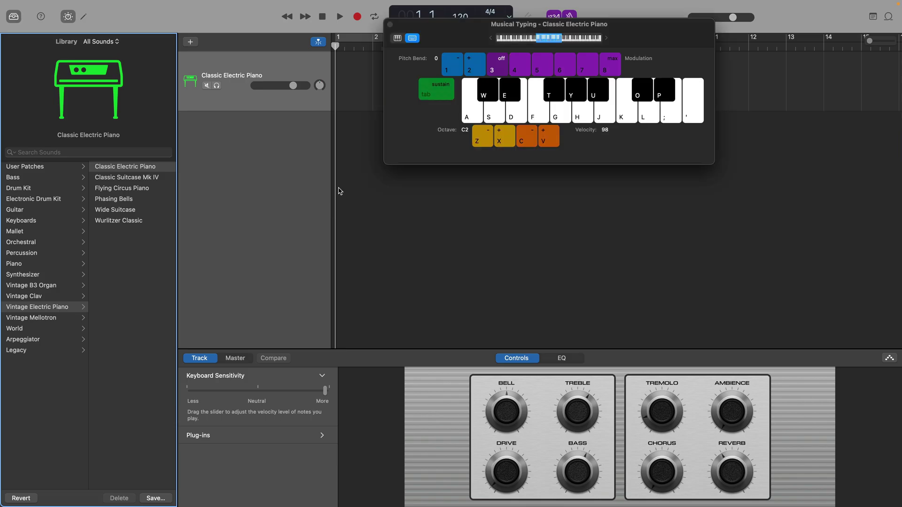
pyautogui.moveTo(466, 34); pyautogui.dragTo(409, 168)
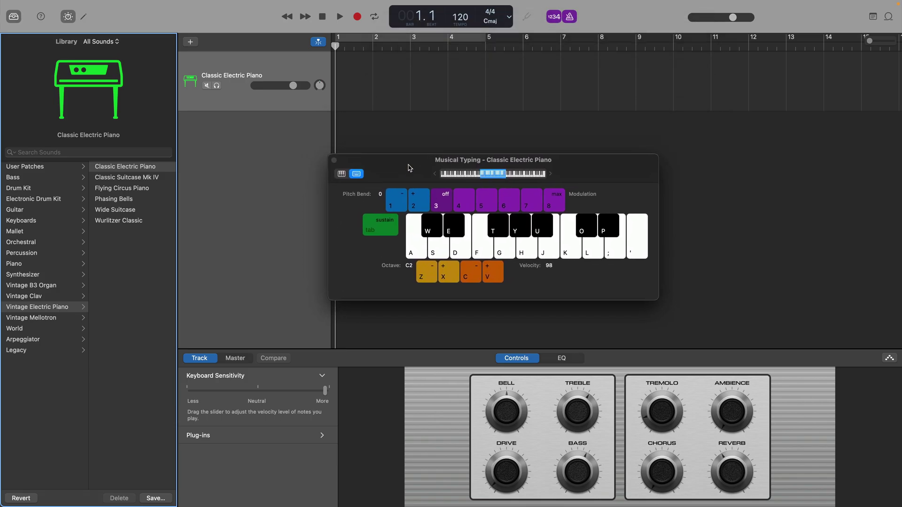
pyautogui.press('super+k')
# Step: Reopen Musical Typing from the Window menu and play notes A, G, H and J
pyautogui.moveTo(160, 3)
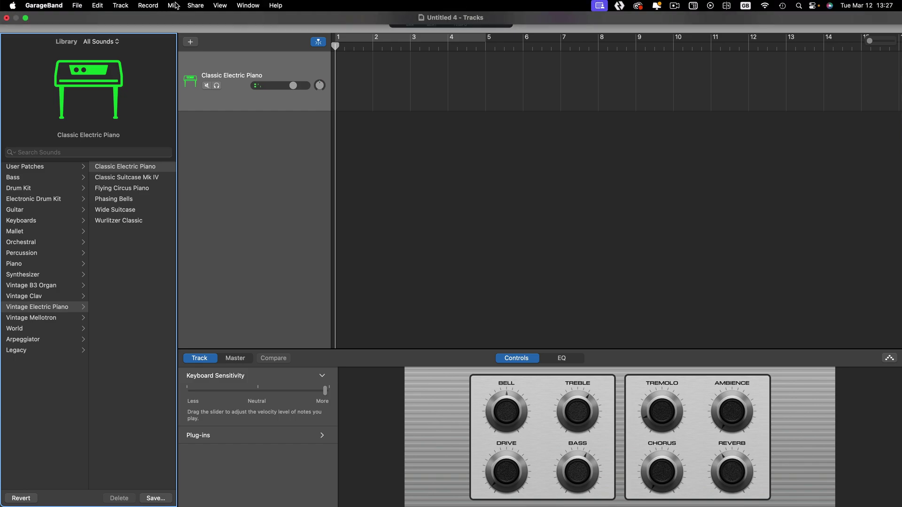
pyautogui.click(248, 6)
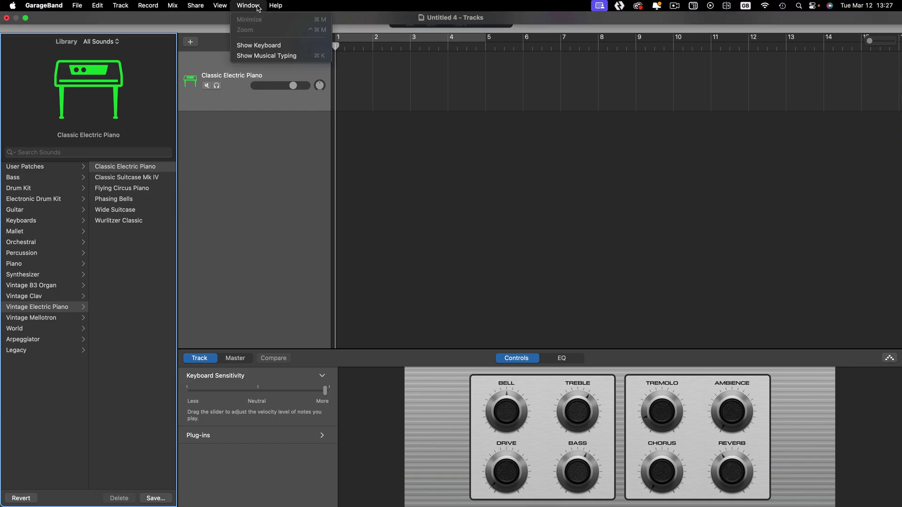
pyautogui.click(305, 56)
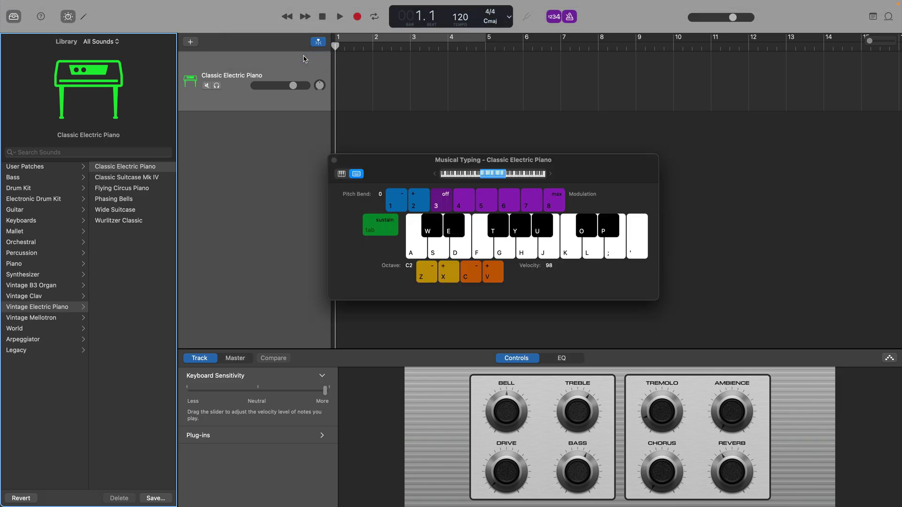
pyautogui.press('a')
pyautogui.press('g')
pyautogui.press('h')
pyautogui.press('j')
# Step: Toggle the sound Library off and on, then reopen it with View > Show Library
pyautogui.click(13, 17)
pyautogui.click(13, 17)
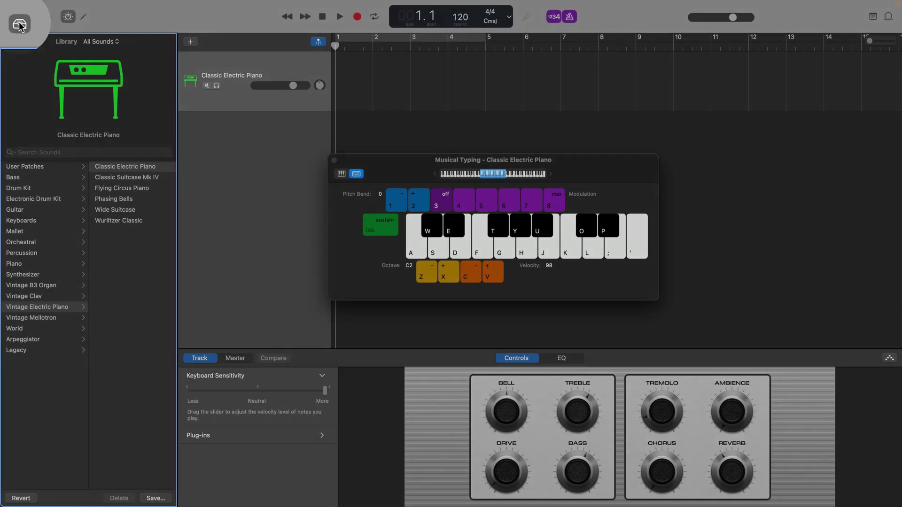
pyautogui.click(14, 17)
pyautogui.click(221, 5)
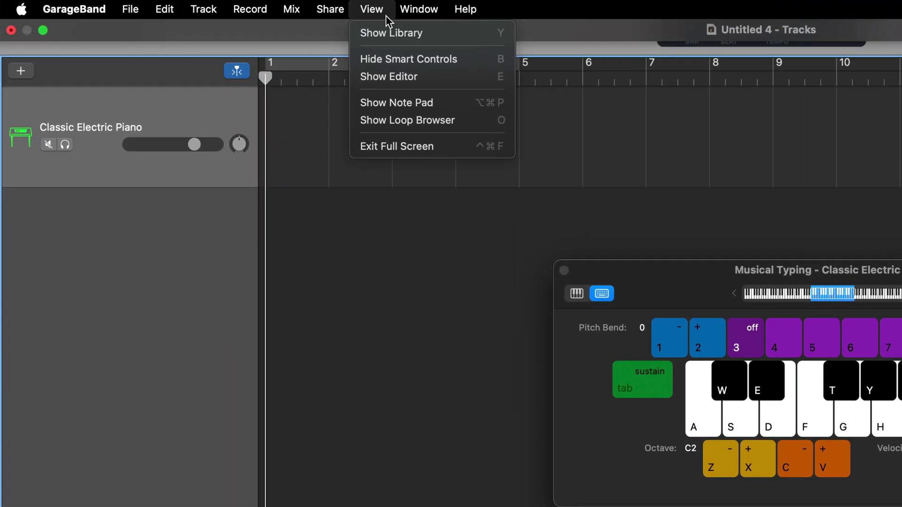
pyautogui.click(471, 32)
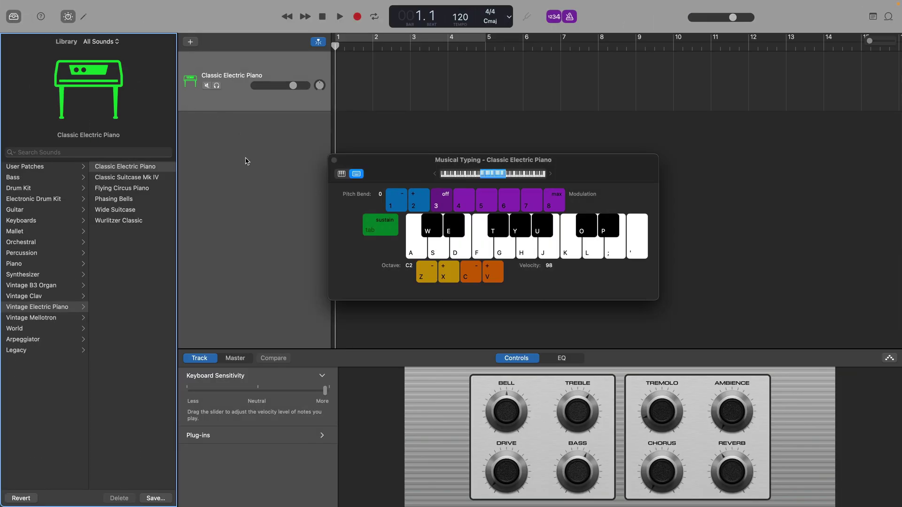
# Step: Browse the Library to Legacy › GarageBand › Sound Effects
pyautogui.click(50, 354)
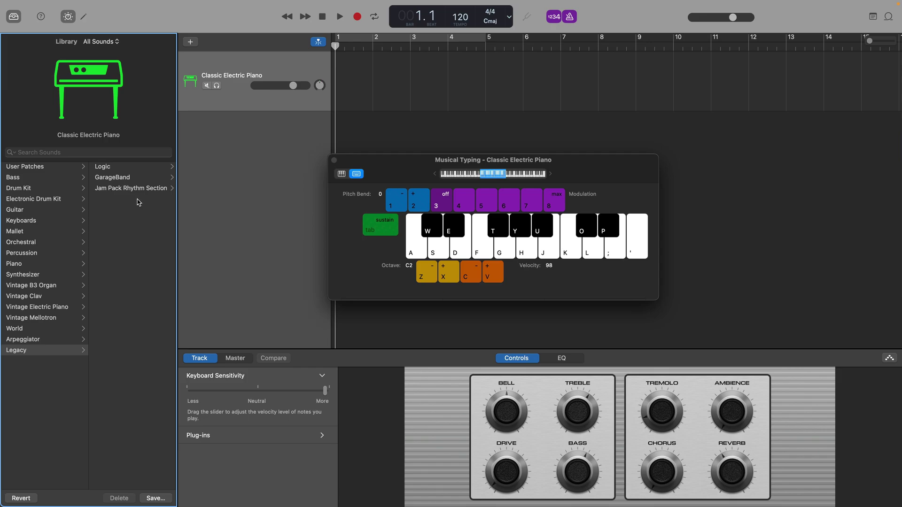
pyautogui.click(152, 181)
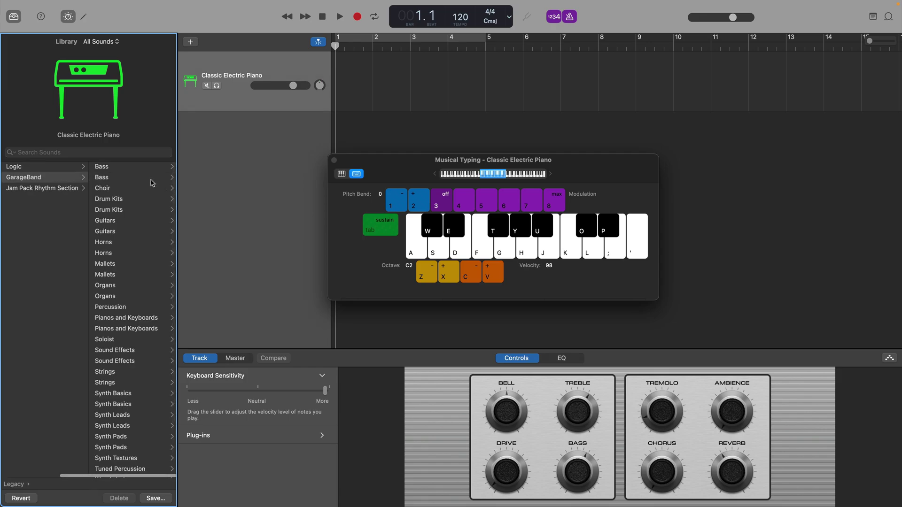
pyautogui.scroll(-1, 140, 365)
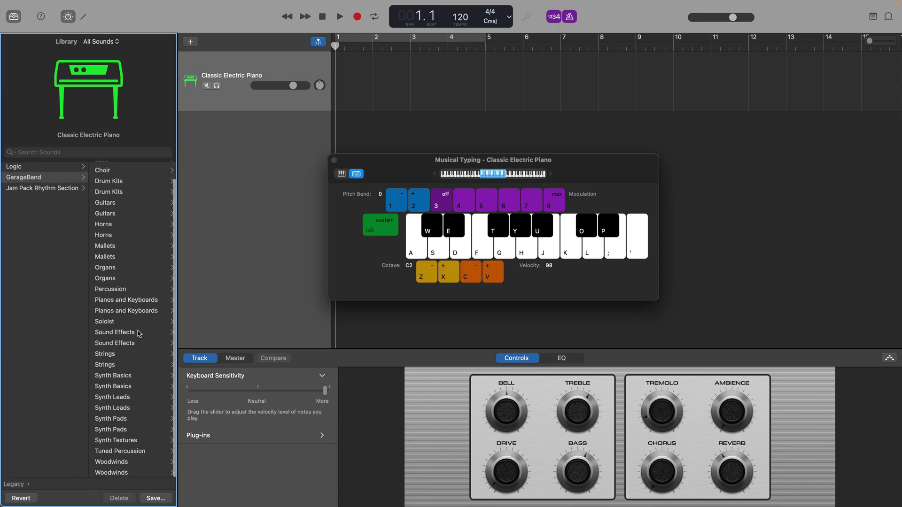
pyautogui.click(139, 334)
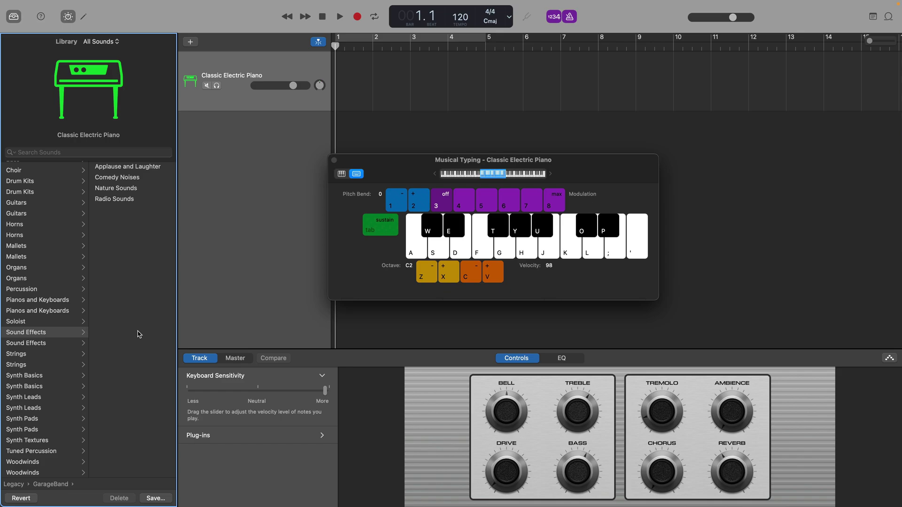
pyautogui.click(59, 6)
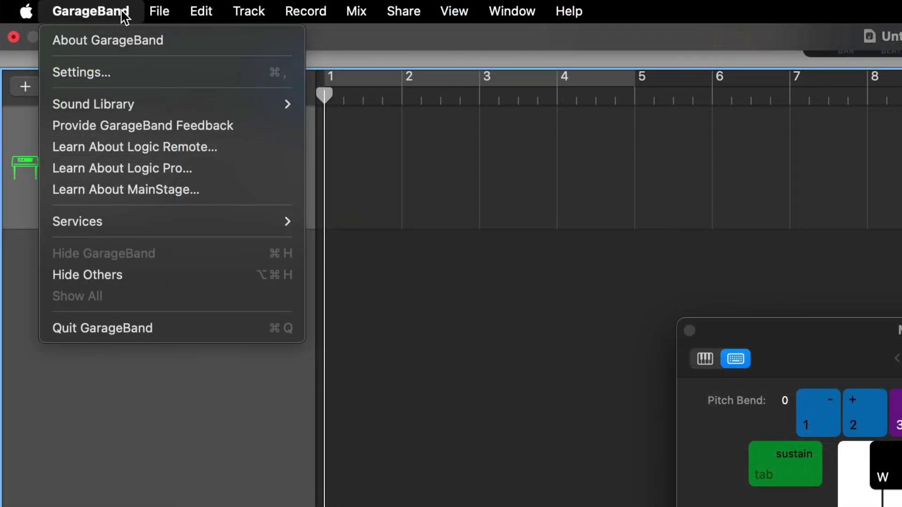
pyautogui.moveTo(160, 11)
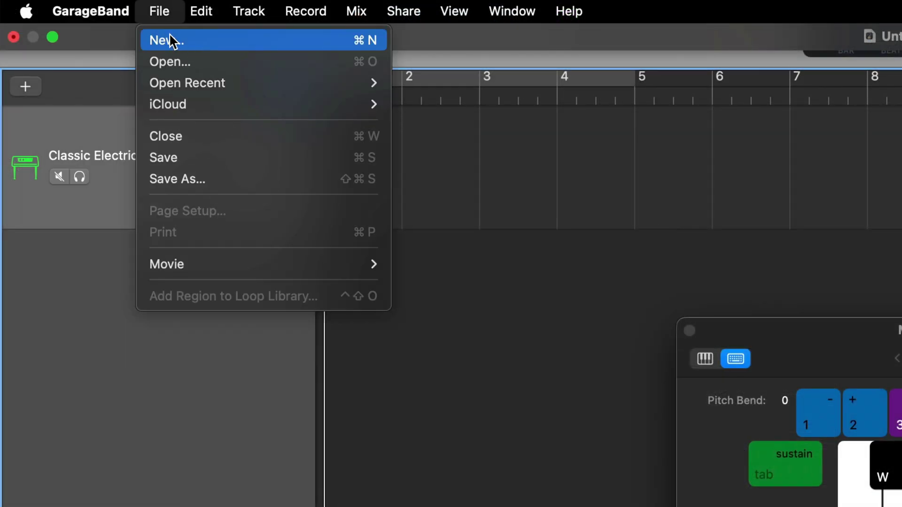
pyautogui.click(263, 178)
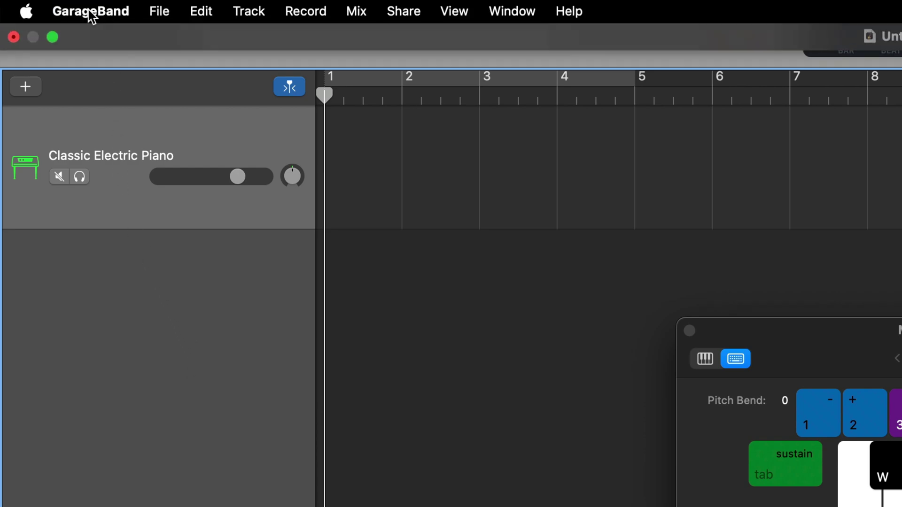
pyautogui.click(91, 14)
pyautogui.moveTo(165, 109)
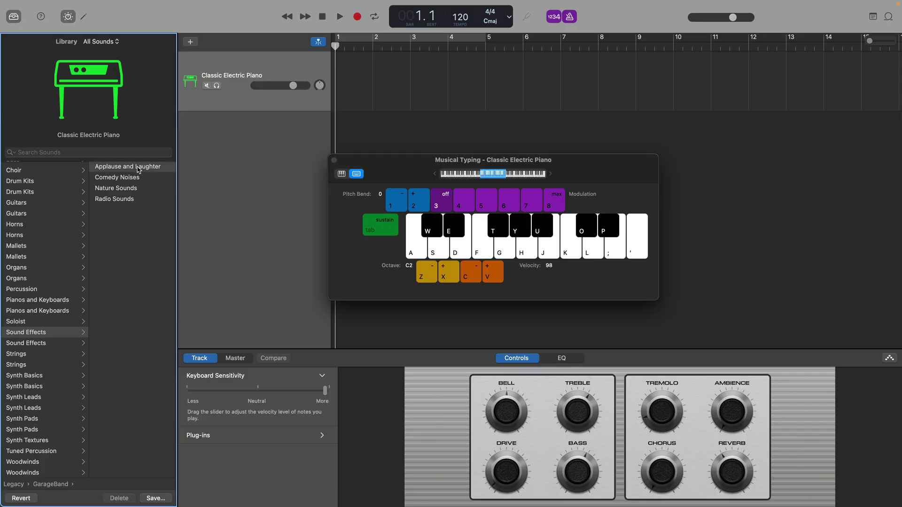
# Step: Switch the track to Applause and Laughter and audition keys S, H and L
pyautogui.click(139, 170)
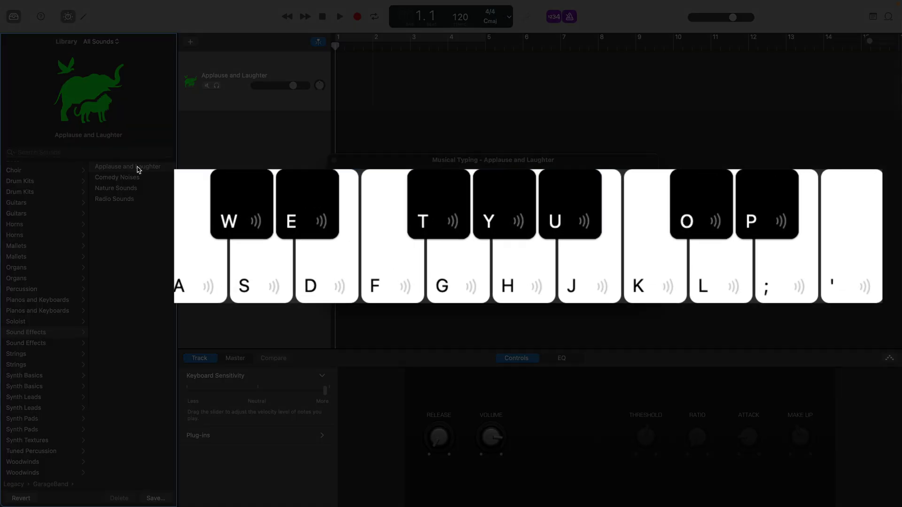
pyautogui.press('s')
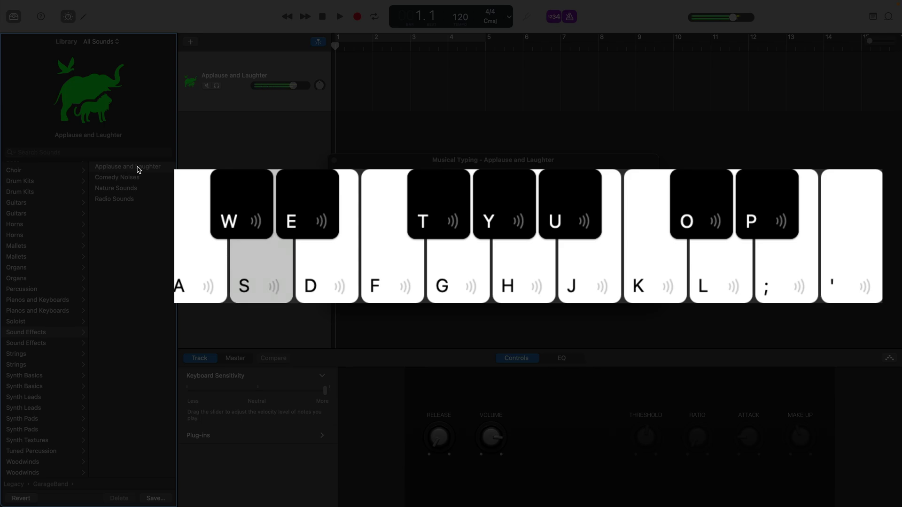
pyautogui.press('h')
pyautogui.press('l')
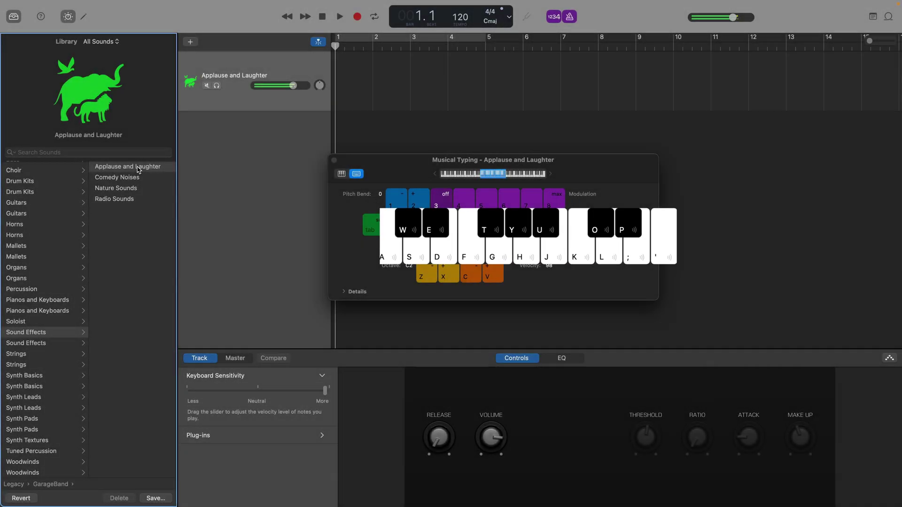
# Step: Show Musical Typing key details, audition A, G, J, L, and drop to octave C1
pyautogui.click(344, 292)
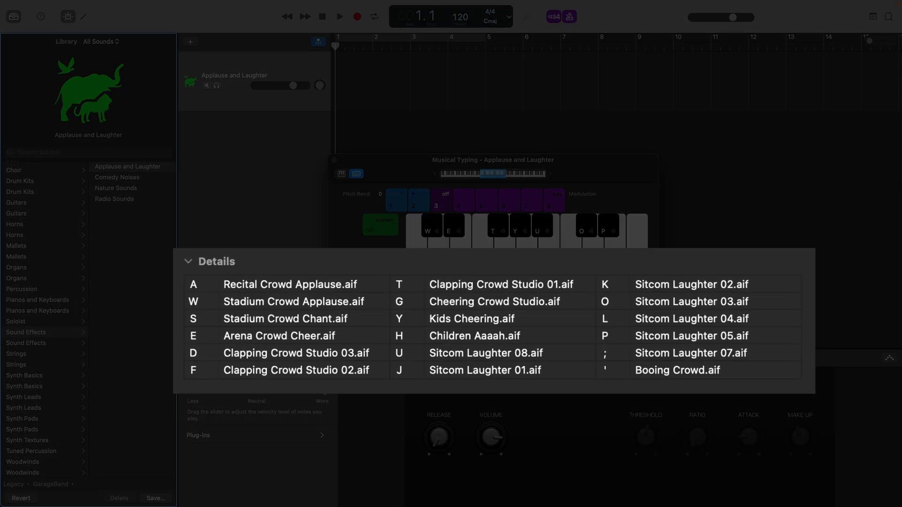
pyautogui.press('a')
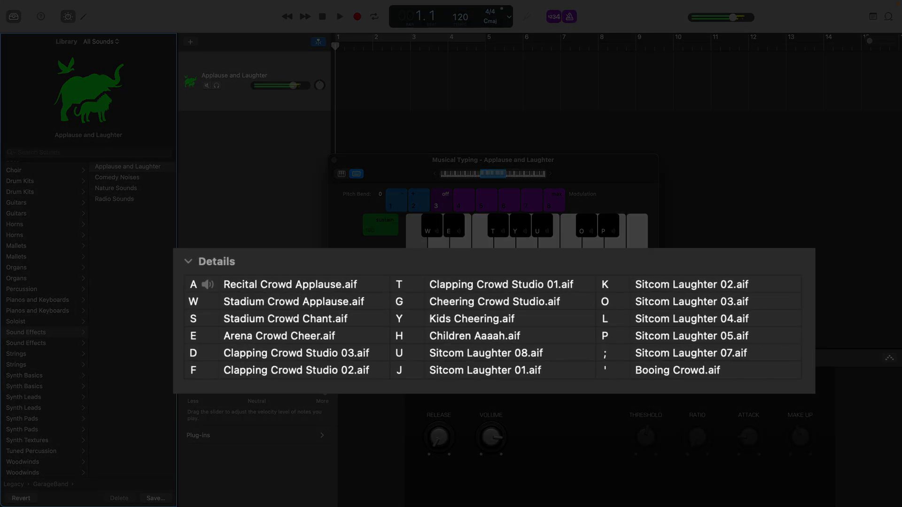
pyautogui.press('g')
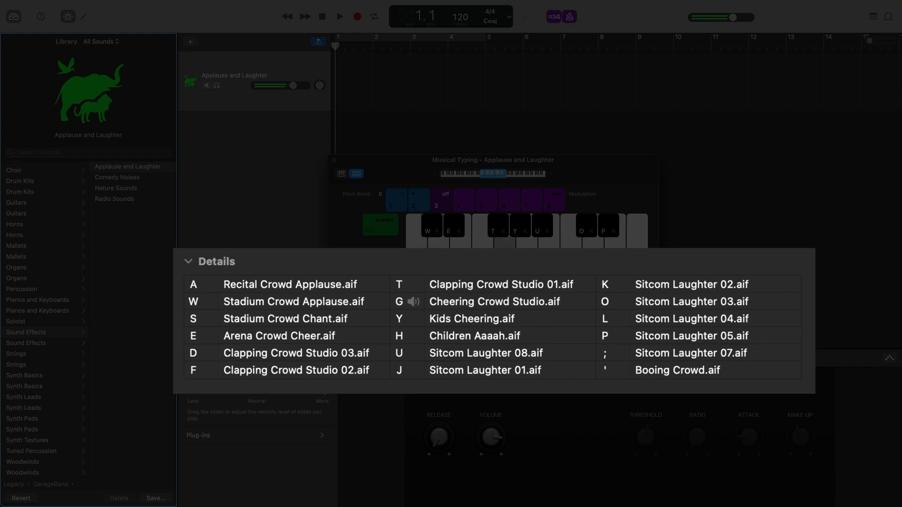
pyautogui.press('j')
pyautogui.press('l')
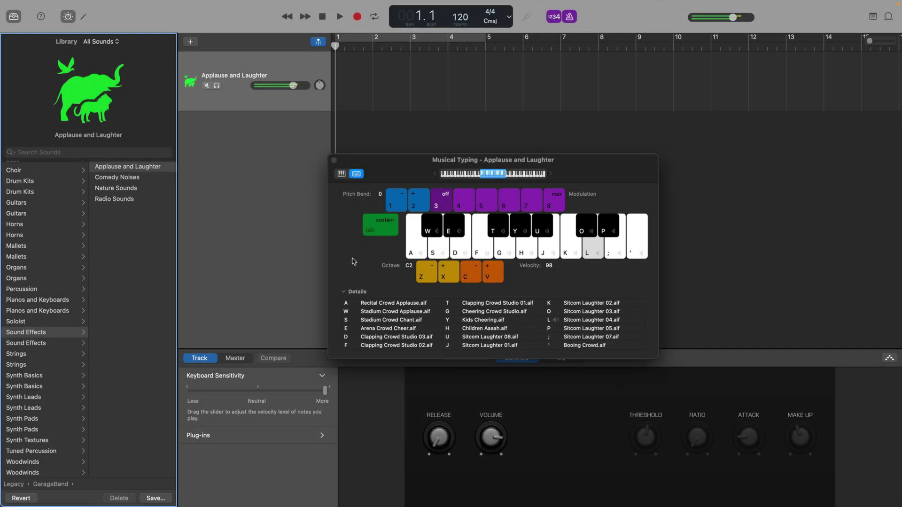
pyautogui.click(426, 273)
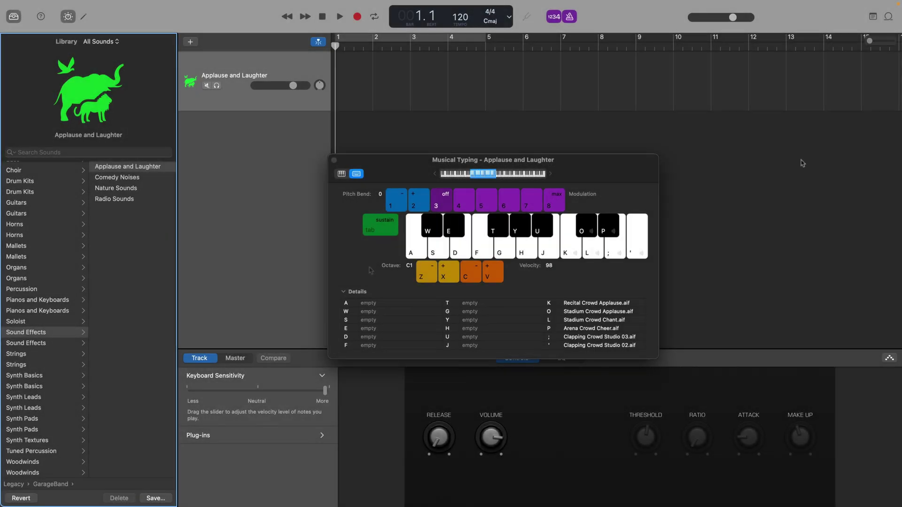
# Step: Search loops for 'kick', preview several, and assign Beat Prophet Kick to the A key
pyautogui.click(888, 17)
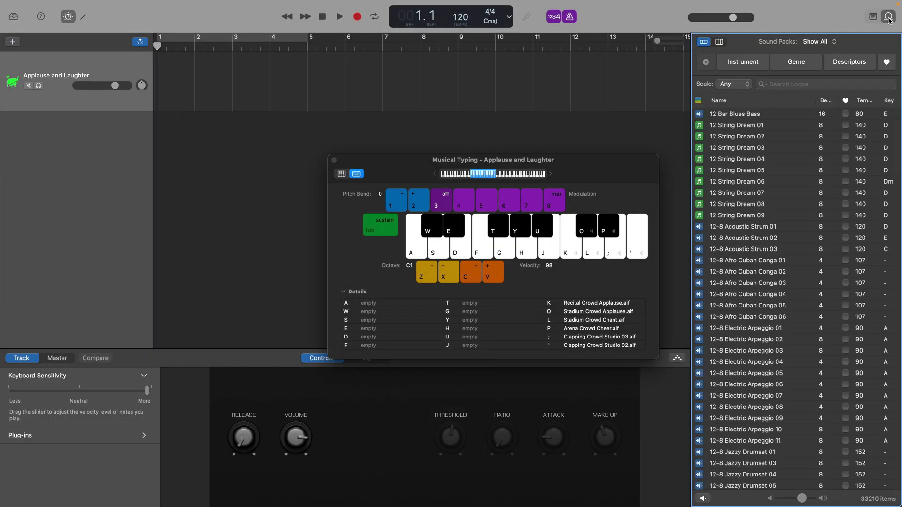
pyautogui.click(809, 84)
pyautogui.write('kick')
pyautogui.click(731, 295)
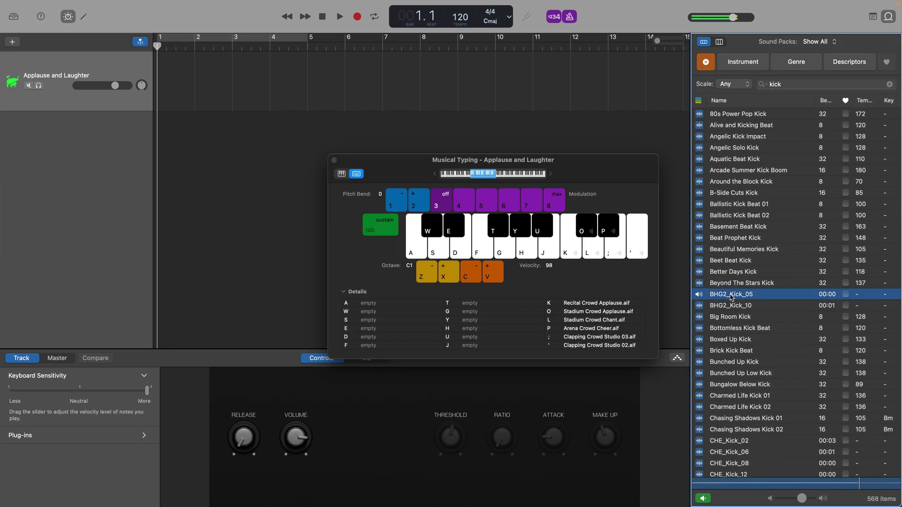
pyautogui.click(739, 308)
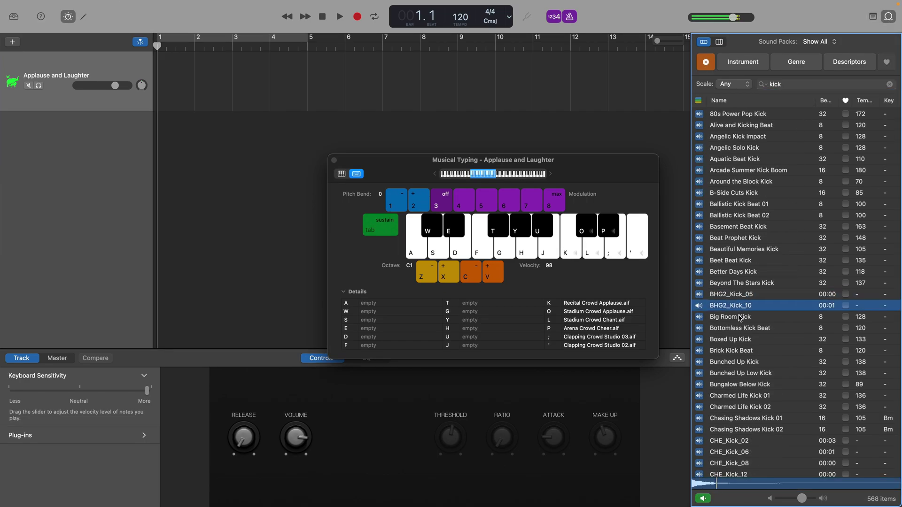
pyautogui.click(740, 317)
pyautogui.click(742, 327)
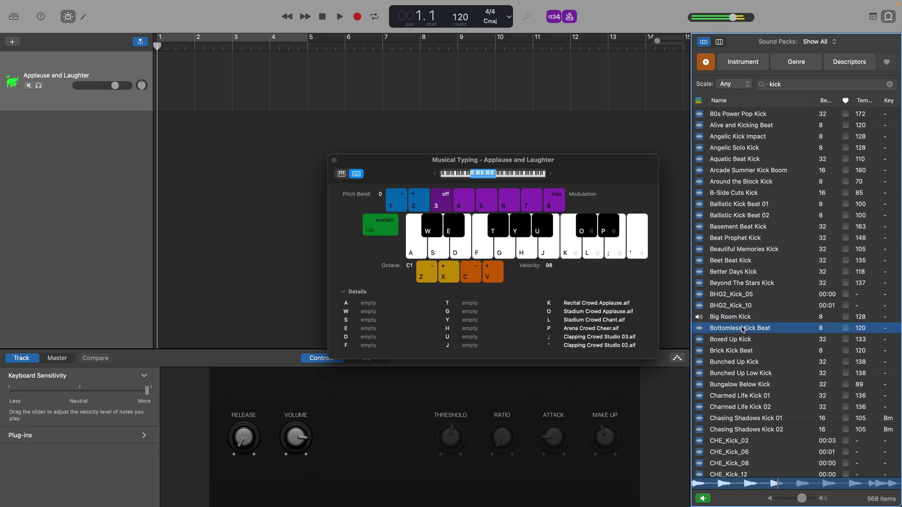
pyautogui.click(738, 341)
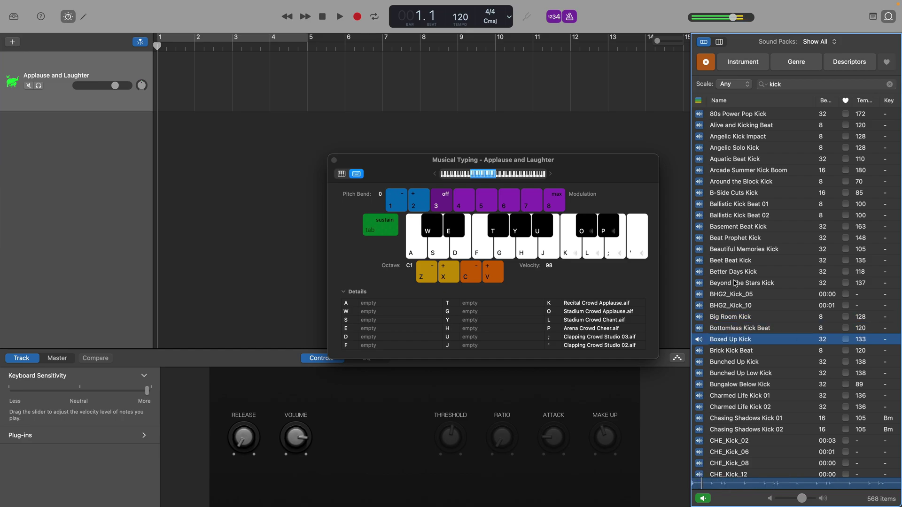
pyautogui.click(736, 263)
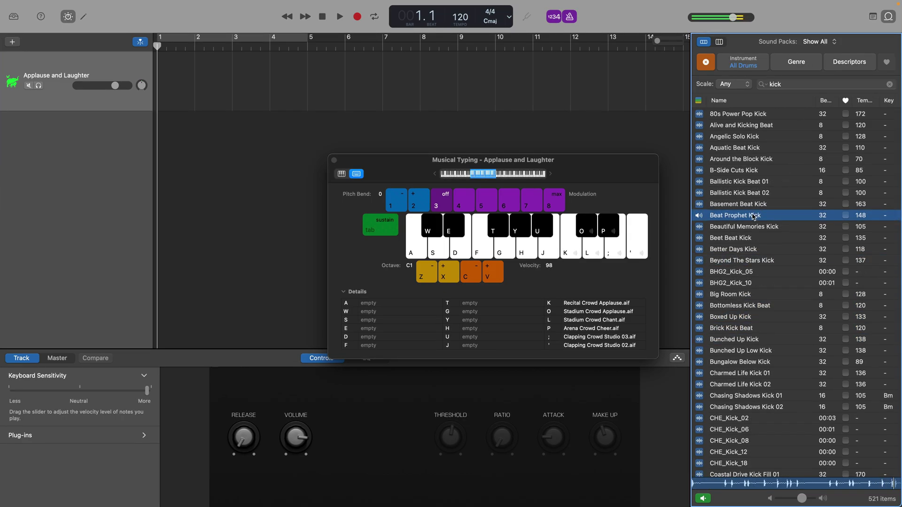
pyautogui.moveTo(754, 216); pyautogui.dragTo(418, 251)
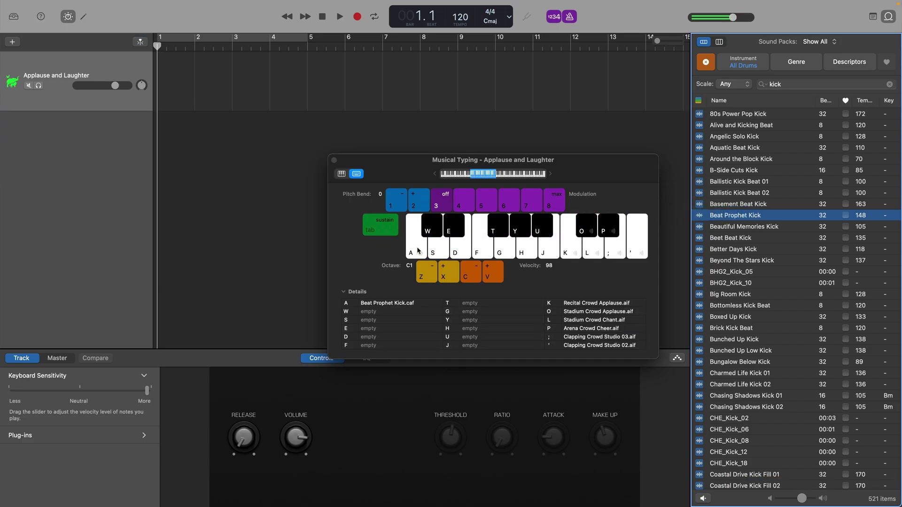
pyautogui.press('a')
pyautogui.press('a')
pyautogui.press('a')
pyautogui.press('a')
pyautogui.press('a')
pyautogui.press('a')
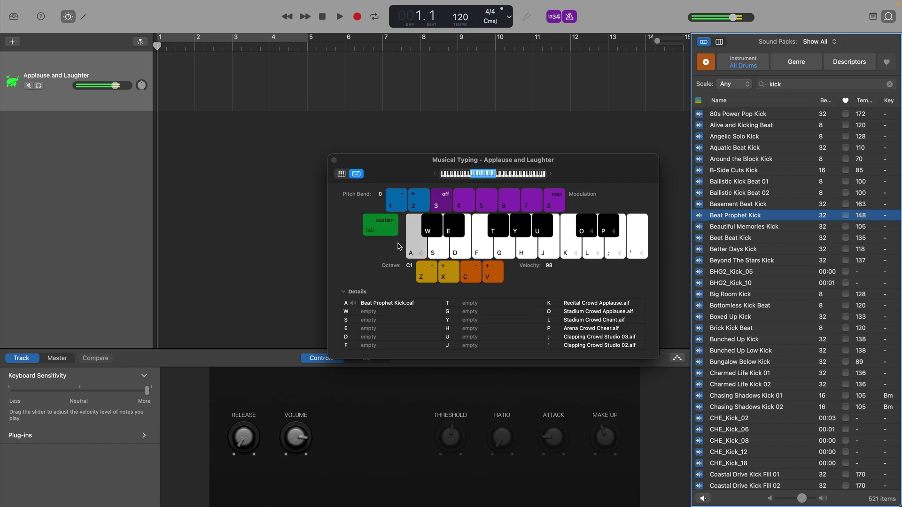
# Step: Search 'snare', preview CHE_Snare_04/08/12, and assign CHE_Snare_08 to the S key
pyautogui.press('super+f')
pyautogui.write('snare')
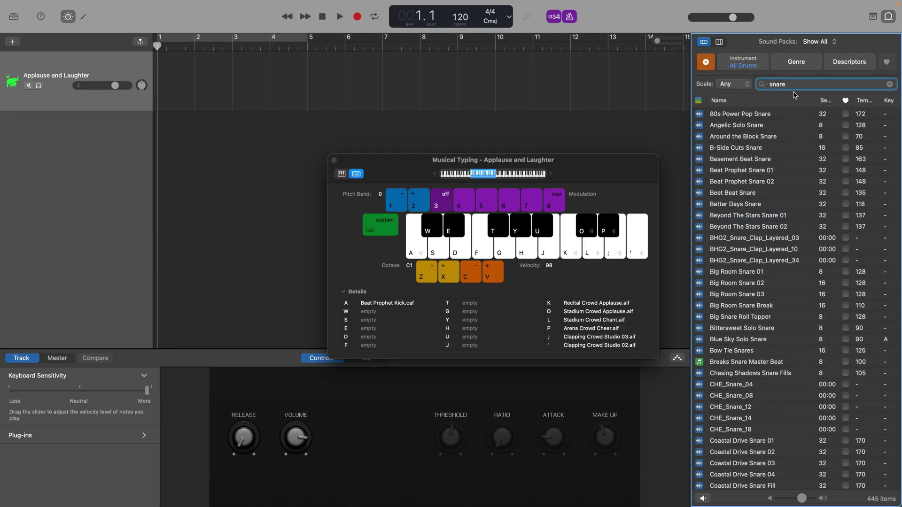
pyautogui.click(747, 387)
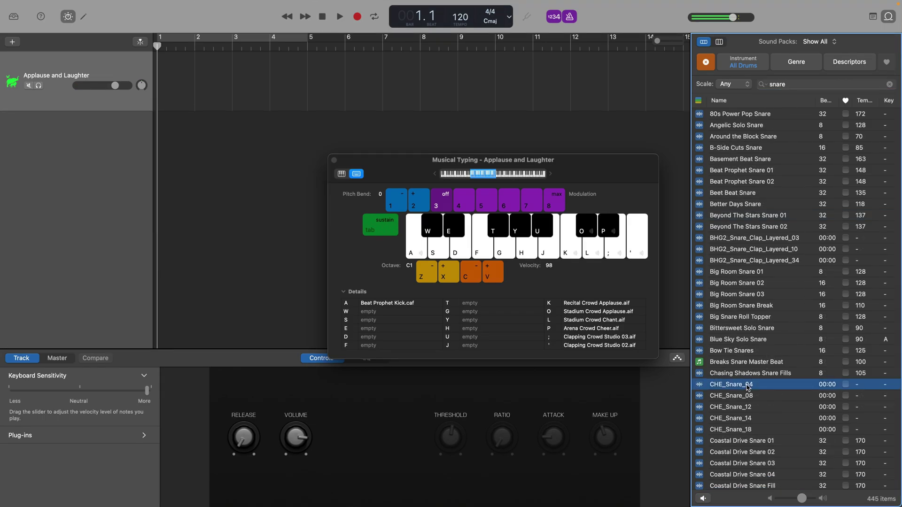
pyautogui.click(740, 396)
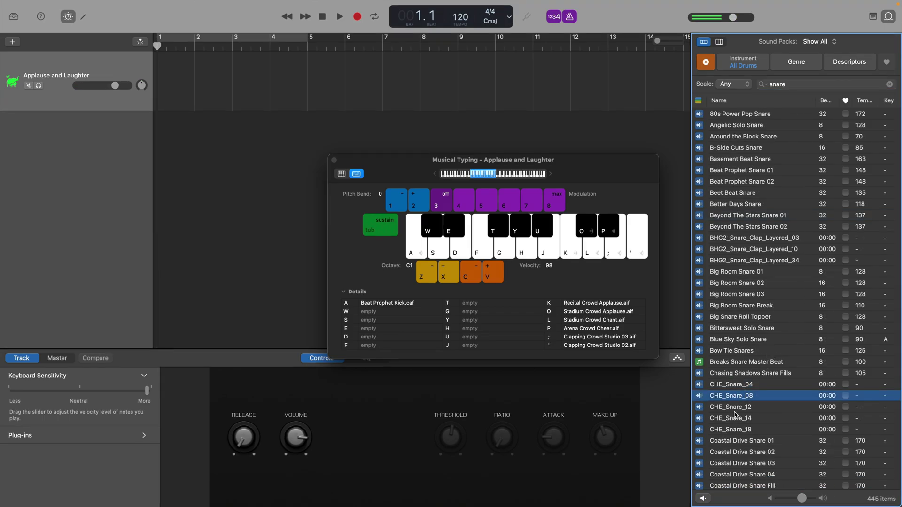
pyautogui.click(734, 408)
pyautogui.moveTo(731, 397); pyautogui.dragTo(439, 254)
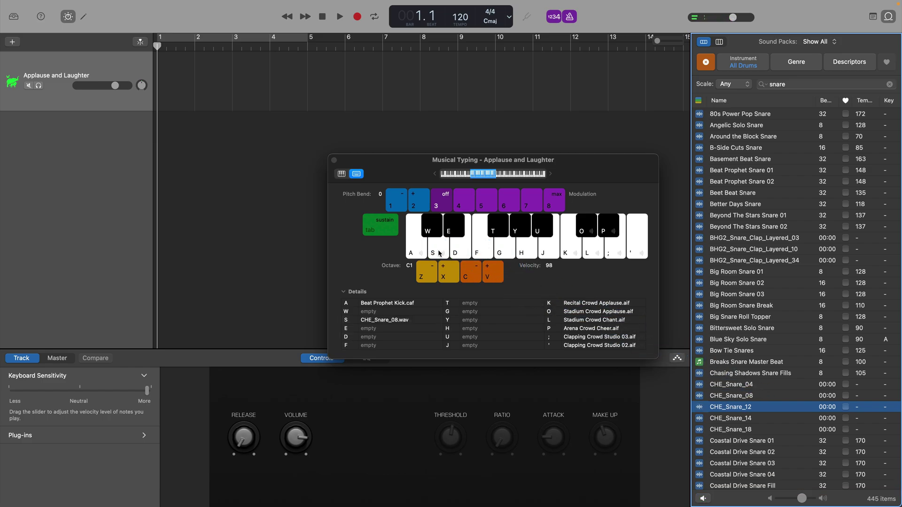
# Step: Audition the snare on S and practise alternating kick and snare hits
pyautogui.click(440, 253)
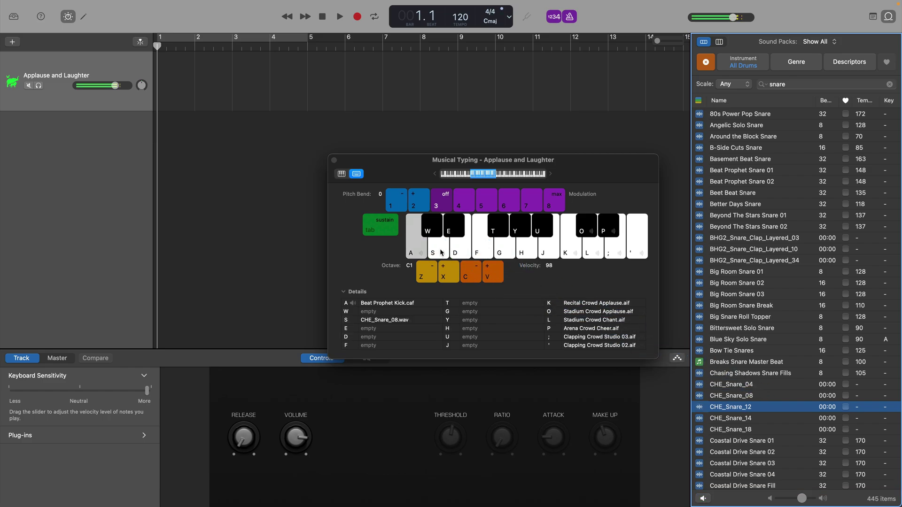
pyautogui.click(441, 253)
pyautogui.click(441, 253)
pyautogui.press('a')
pyautogui.click(440, 253)
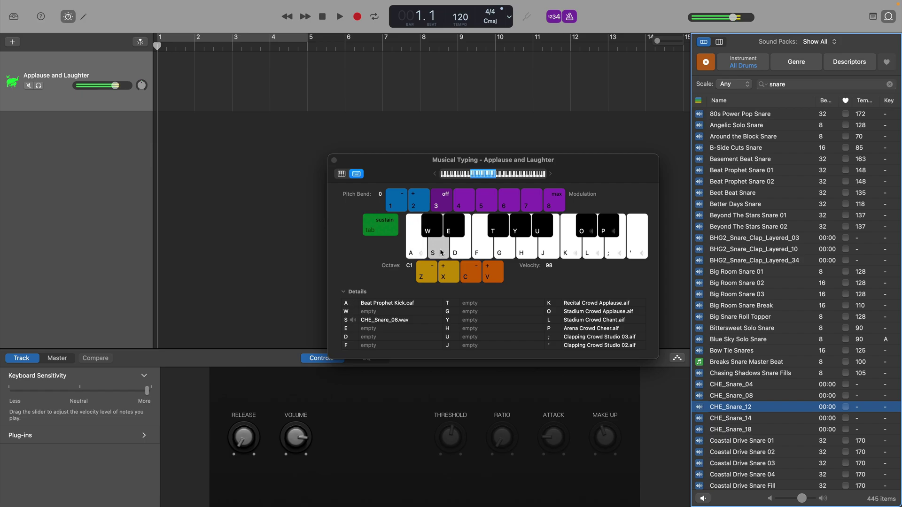
pyautogui.press('a')
pyautogui.click(440, 253)
pyautogui.press('a')
pyautogui.press('a')
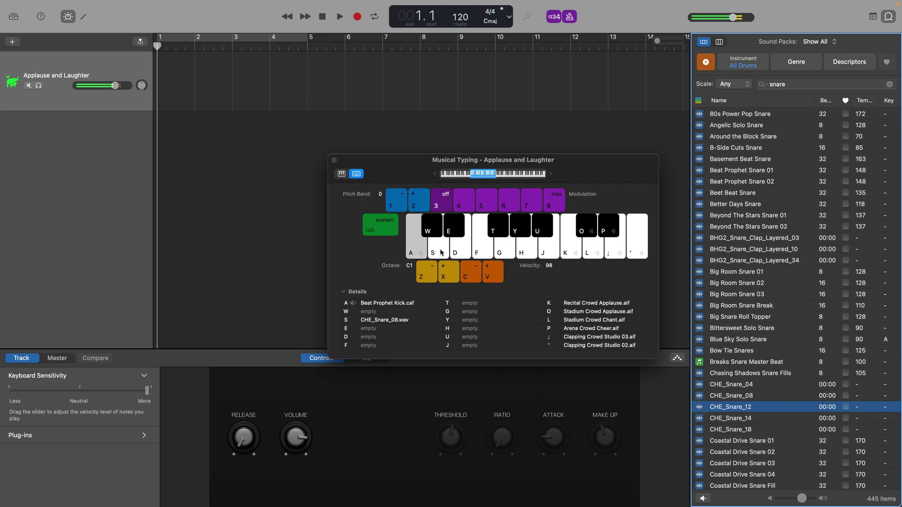
pyautogui.click(441, 253)
pyautogui.press('a')
pyautogui.press('a')
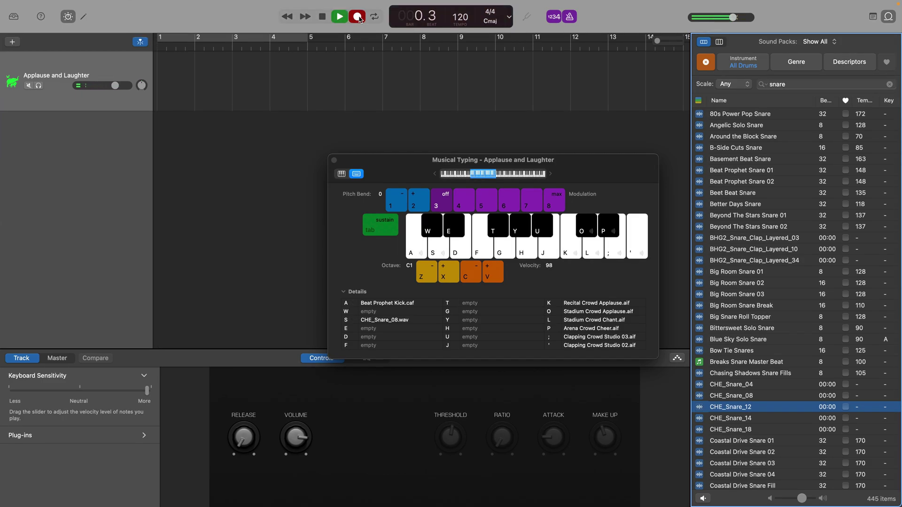
# Step: Record four alternating kick (A) and snare (S) hits, then stop recording
pyautogui.press('a')
pyautogui.press('s')
pyautogui.press('a')
pyautogui.press('a')
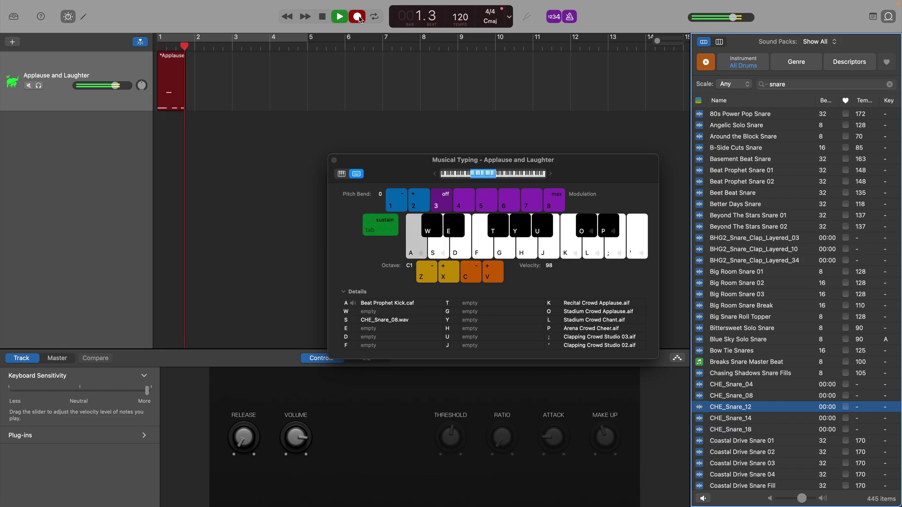
pyautogui.press('s')
pyautogui.press('a')
pyautogui.press('s')
pyautogui.press('a')
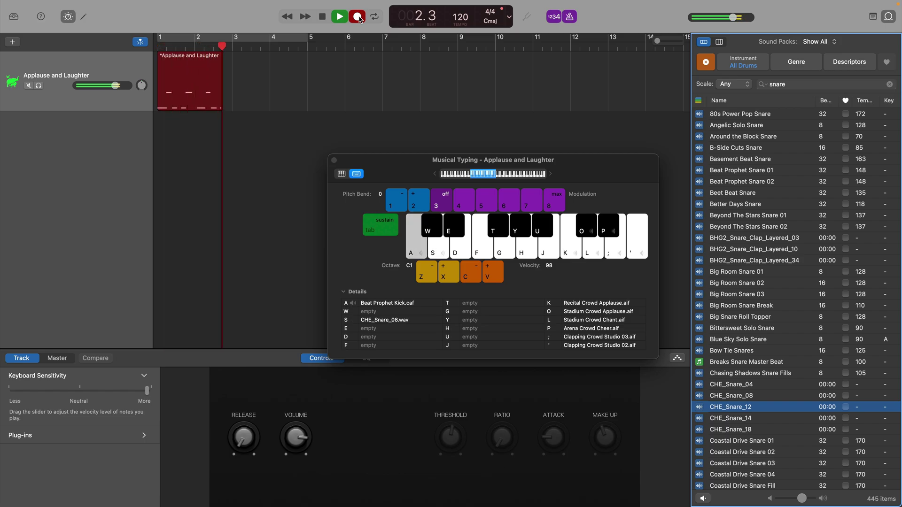
pyautogui.press('s')
pyautogui.click(358, 18)
# Step: Play more kick and snare hits along with playback
pyautogui.press('a')
pyautogui.press('a')
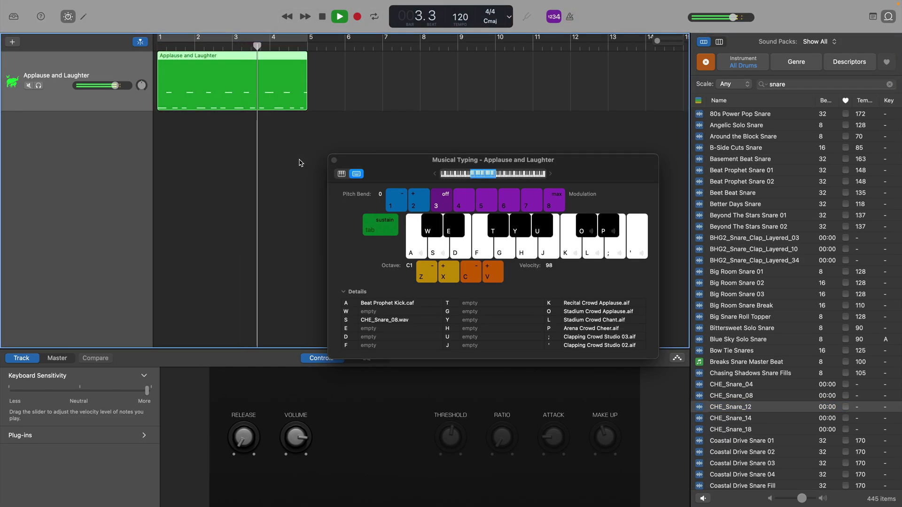
pyautogui.press('a')
pyautogui.press('s')
pyautogui.press('a')
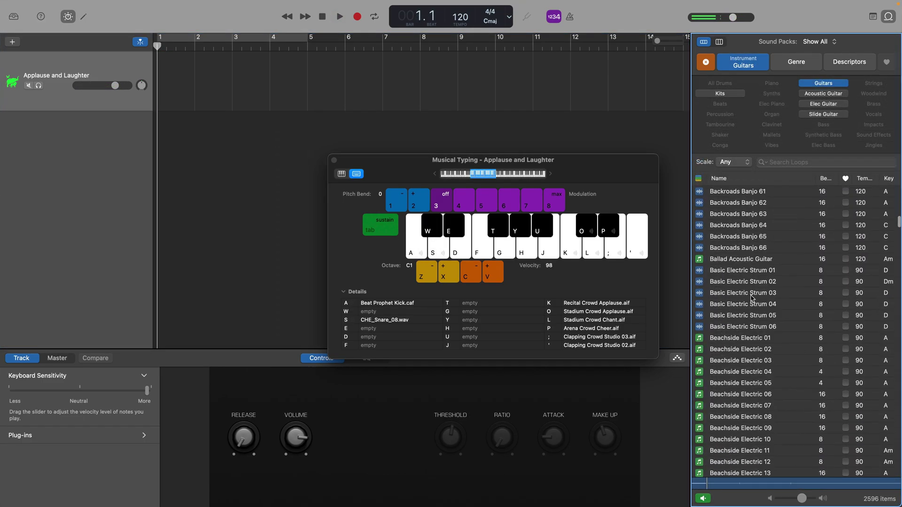
# Step: Preview guitar loops, assign Chill Melody Lead Guitar to the D key, and test it
pyautogui.click(749, 271)
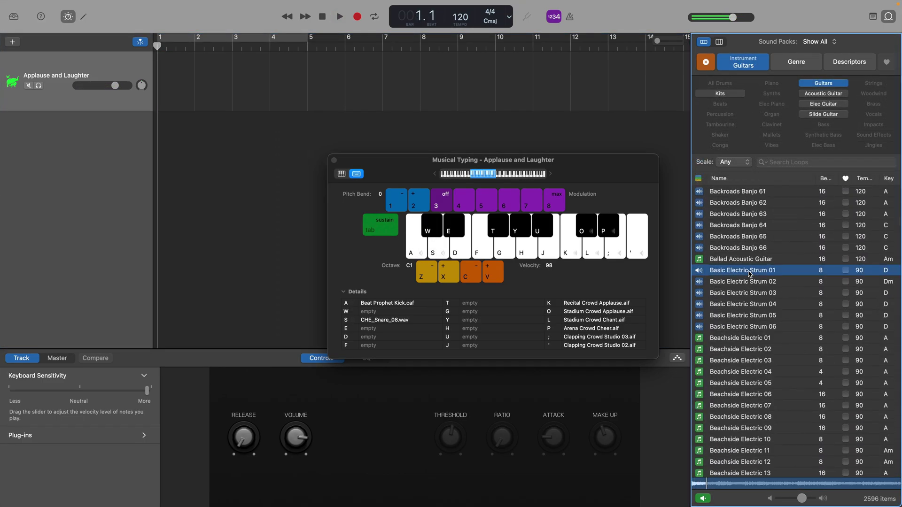
pyautogui.click(741, 226)
pyautogui.scroll(-20, 743, 229)
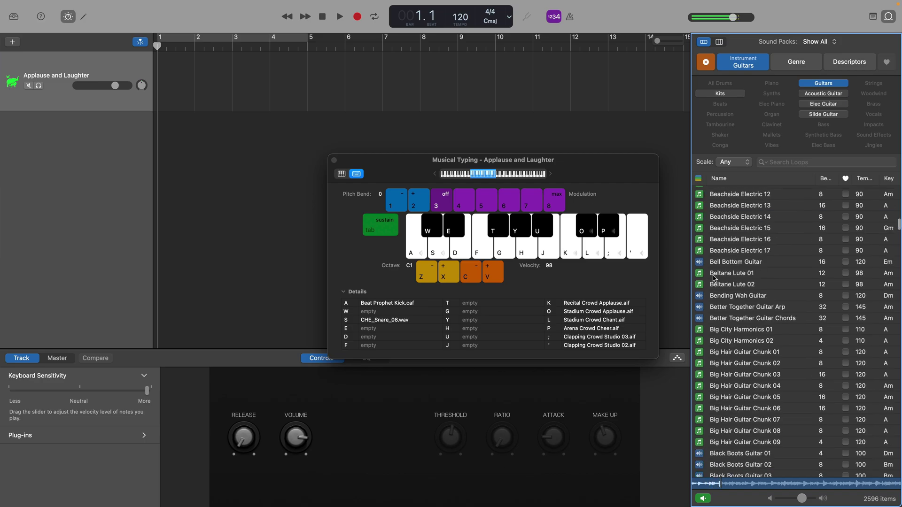
pyautogui.click(744, 284)
pyautogui.click(749, 274)
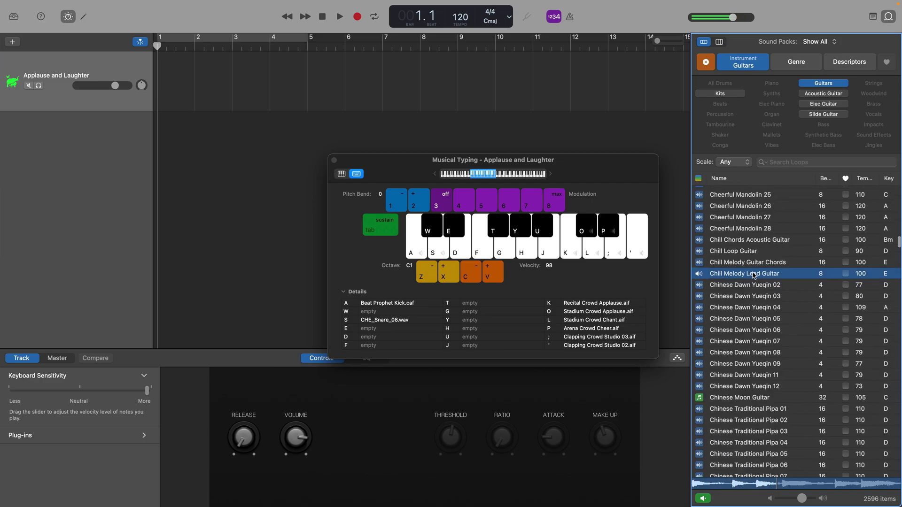
pyautogui.moveTo(751, 277); pyautogui.dragTo(459, 252)
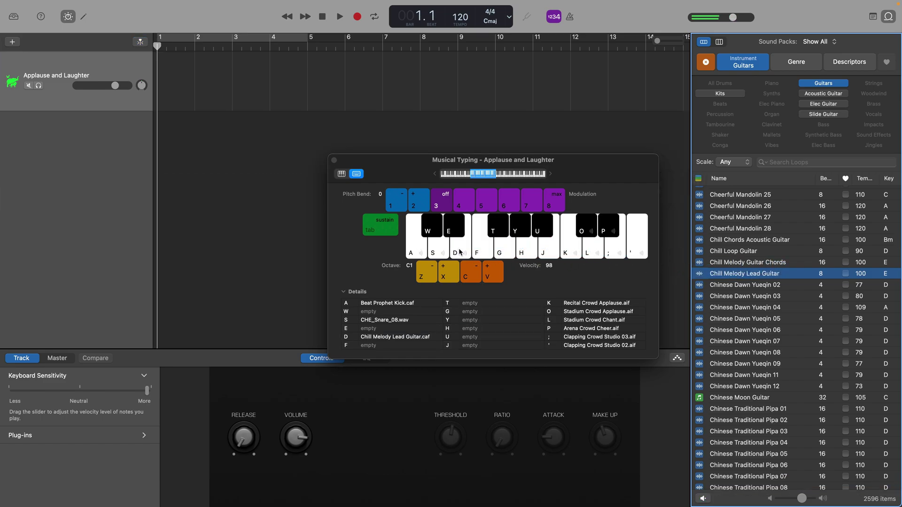
pyautogui.click(462, 251)
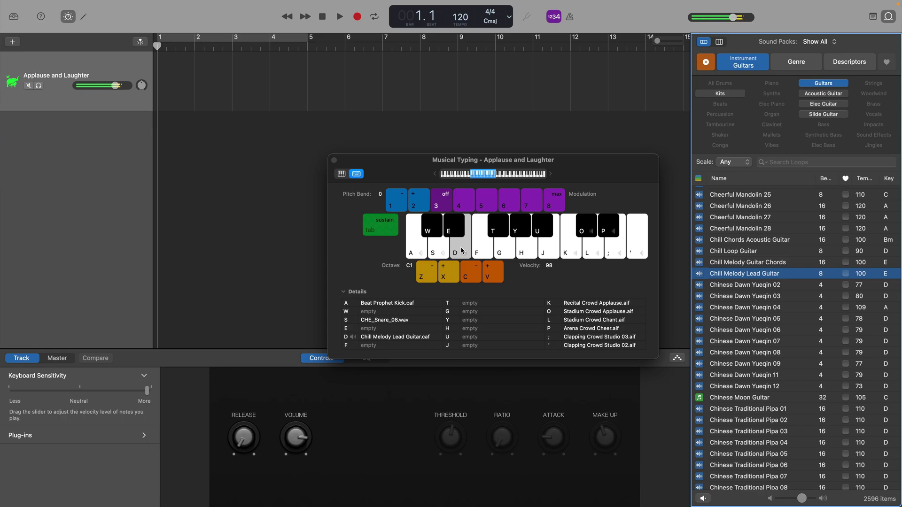
# Step: Record a take triggering the guitar loop on D, then stop
pyautogui.click(356, 17)
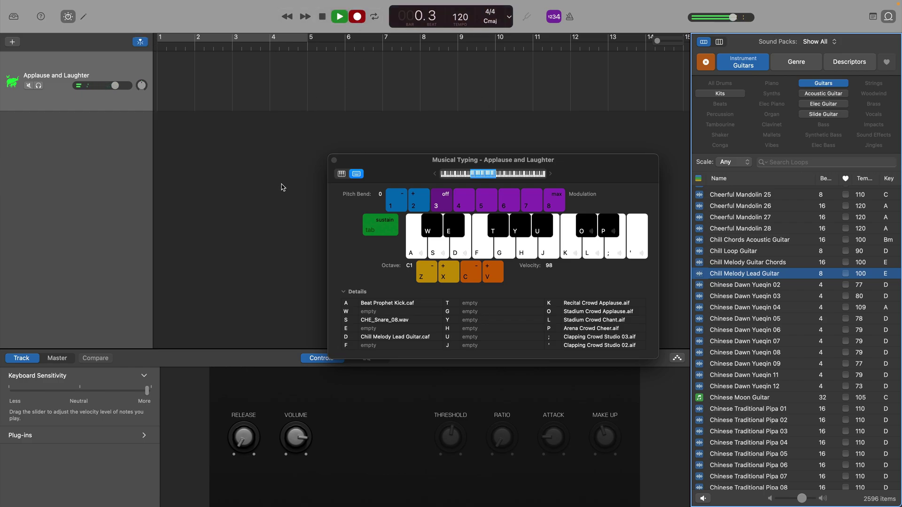
pyautogui.press('d')
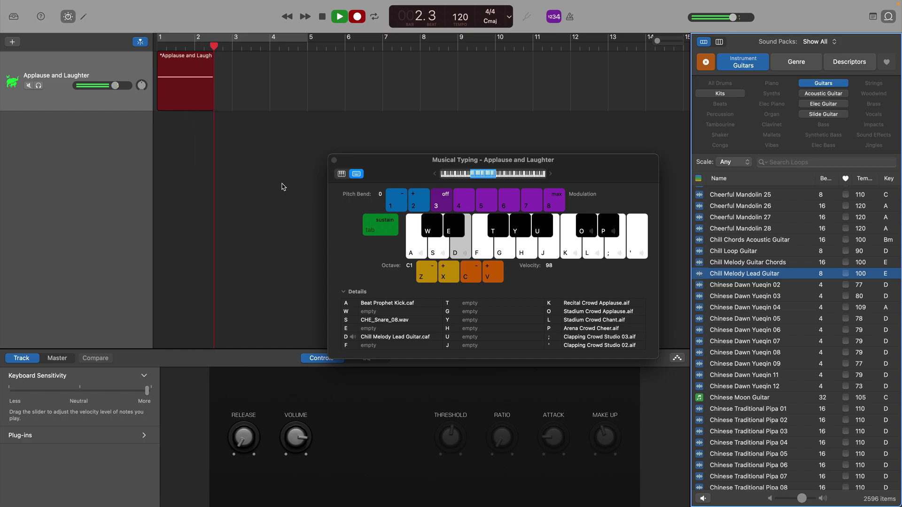
pyautogui.press('space')
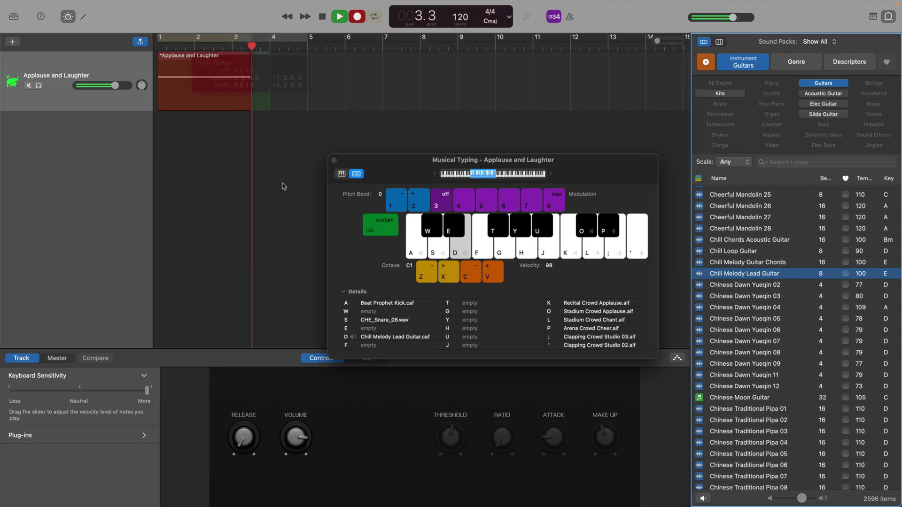
# Step: Turn on Cycle, play back, and set the cycle range to end near bar 2.3
pyautogui.press('c')
pyautogui.press('space')
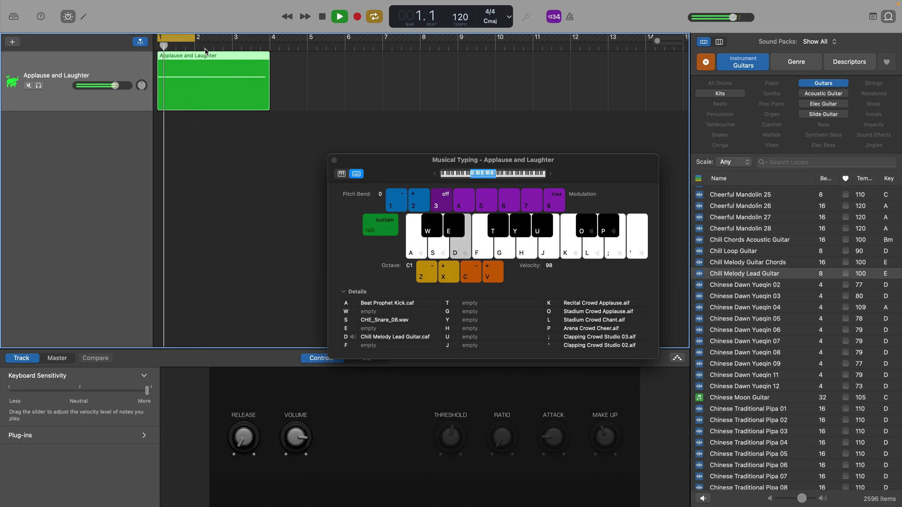
pyautogui.moveTo(195, 37); pyautogui.dragTo(231, 37)
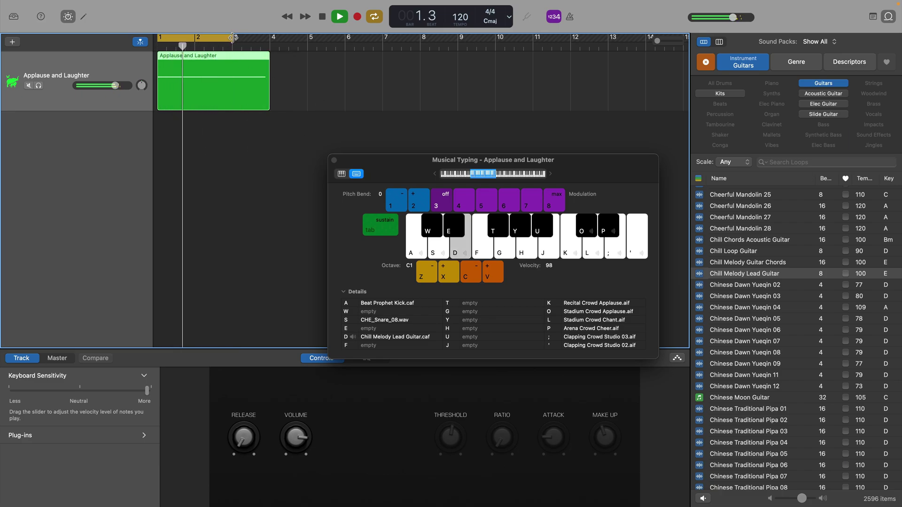
pyautogui.moveTo(231, 37); pyautogui.dragTo(214, 39)
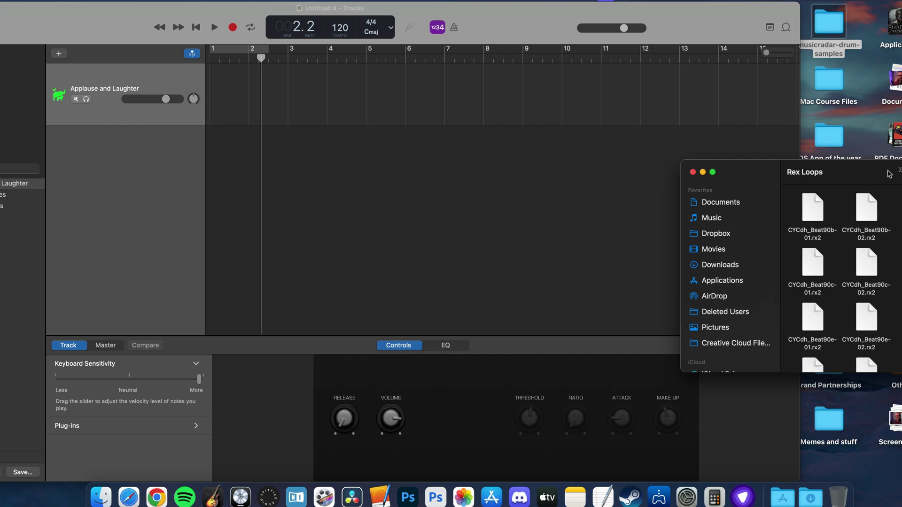
# Step: Open the Assorted Hits › Cymbals sample folder and bring back GarageBand's Musical Typing
pyautogui.click(898, 172)
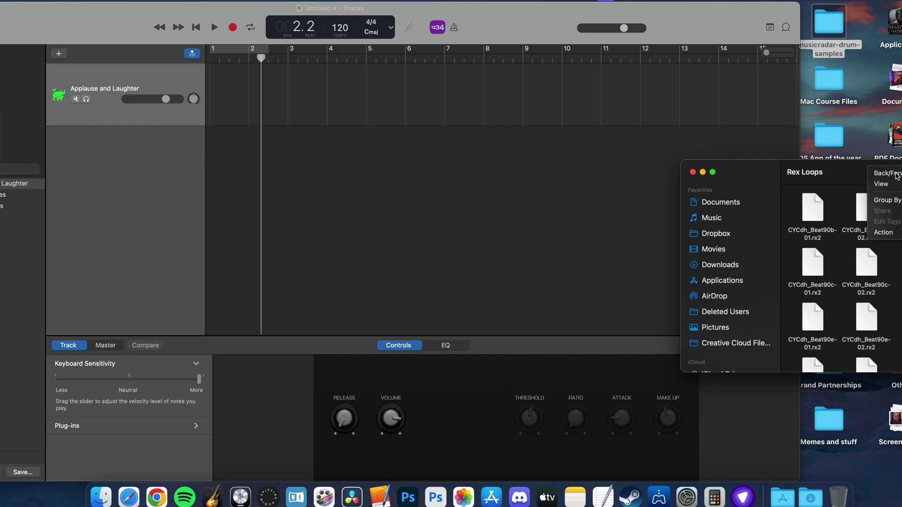
pyautogui.click(897, 174)
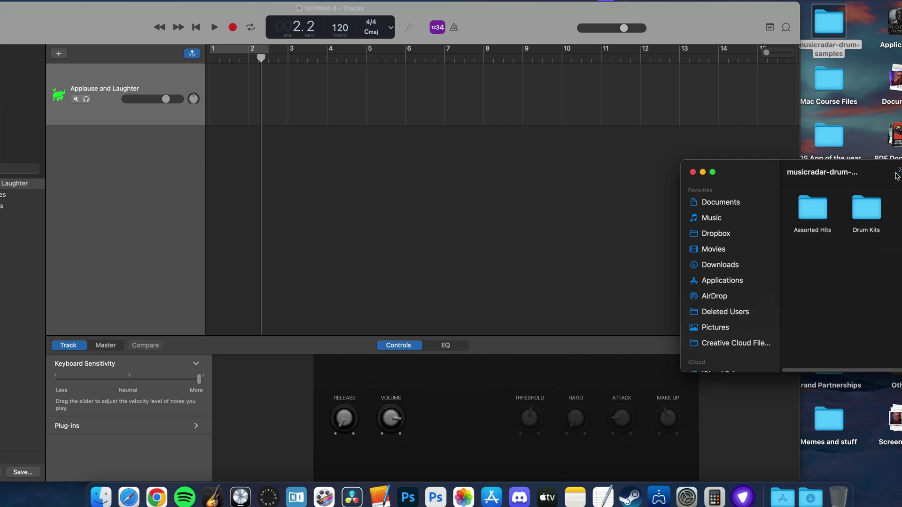
pyautogui.doubleClick(816, 213)
pyautogui.doubleClick(818, 215)
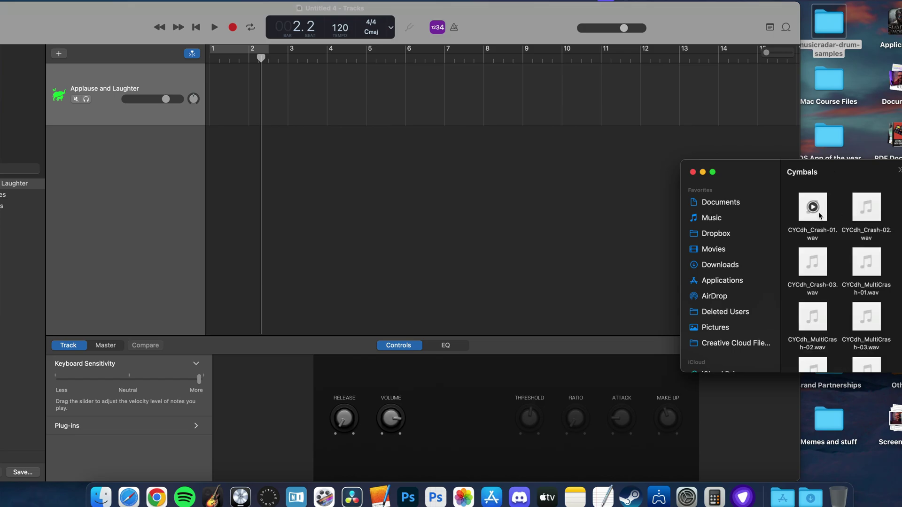
pyautogui.click(667, 221)
pyautogui.press('super+k')
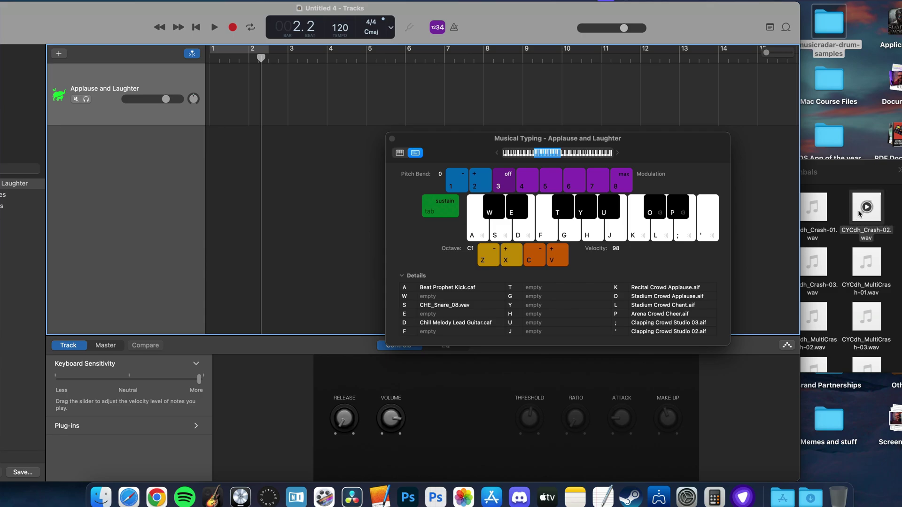
# Step: Map CYCdh_Crash-02 to F, MultiCrash-01 to G, MultiCrash-03 to H, then audition G, F, A
pyautogui.moveTo(866, 208); pyautogui.dragTo(544, 228)
pyautogui.press('f')
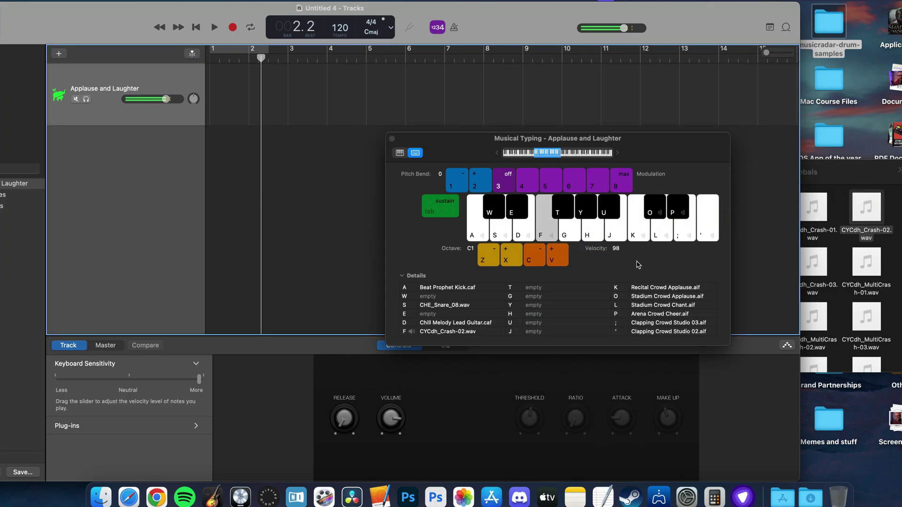
pyautogui.moveTo(870, 273)
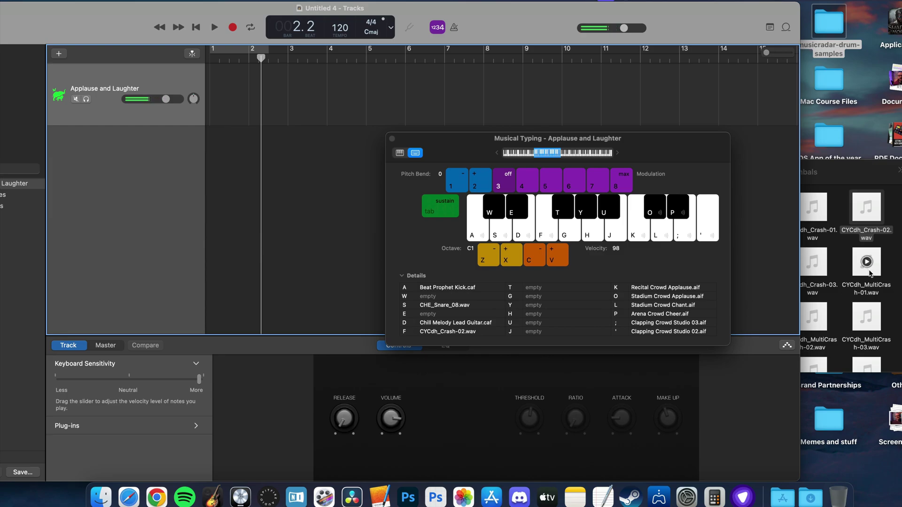
pyautogui.moveTo(870, 274); pyautogui.dragTo(575, 236)
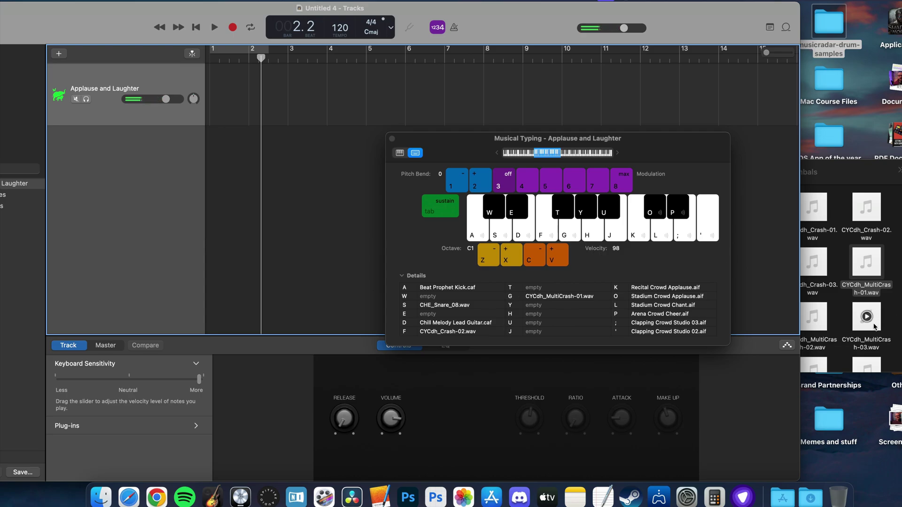
pyautogui.moveTo(875, 326); pyautogui.dragTo(597, 234)
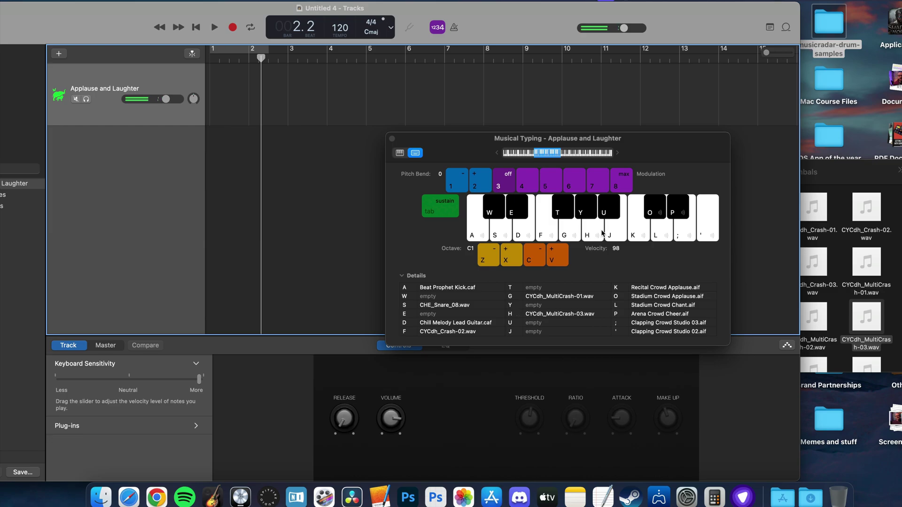
pyautogui.press('g')
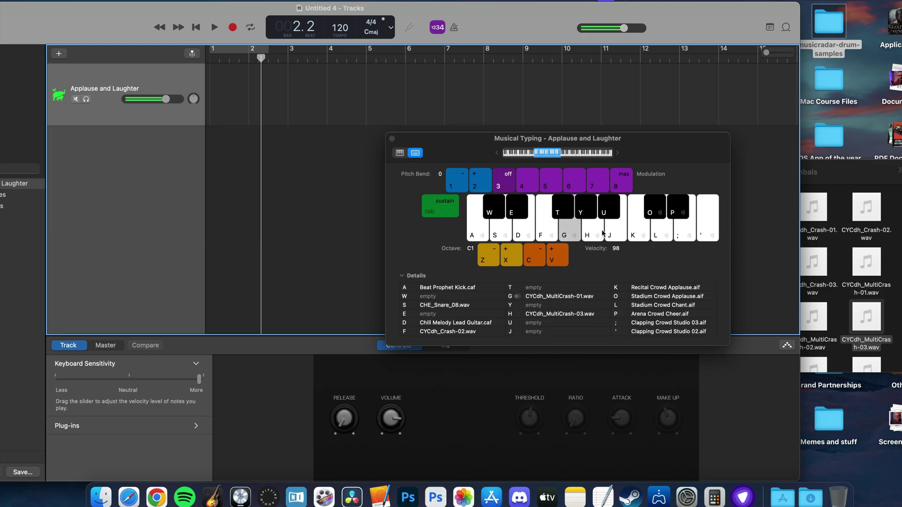
pyautogui.press('f')
pyautogui.press('a')
pyautogui.scroll(-3, 845, 281)
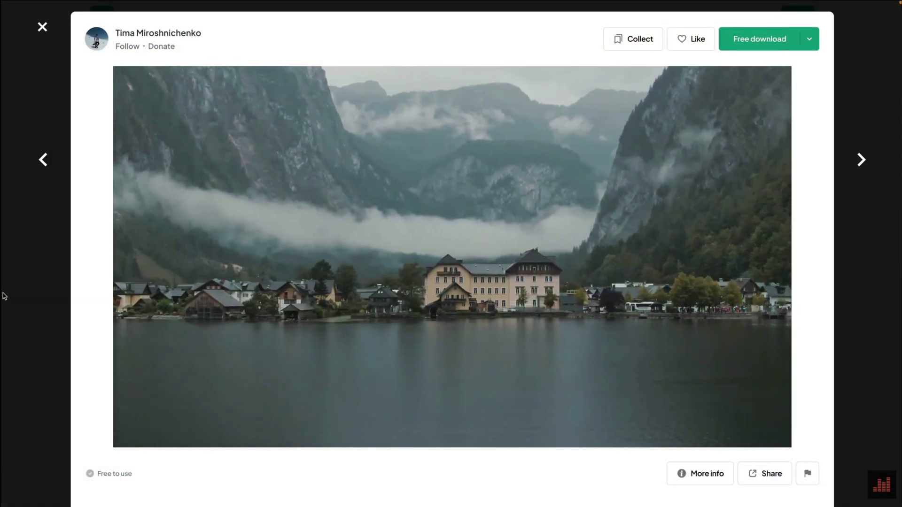
# Step: Advance to the next lightbox video, search 'city', and open the rainy street clip
pyautogui.press('Right')
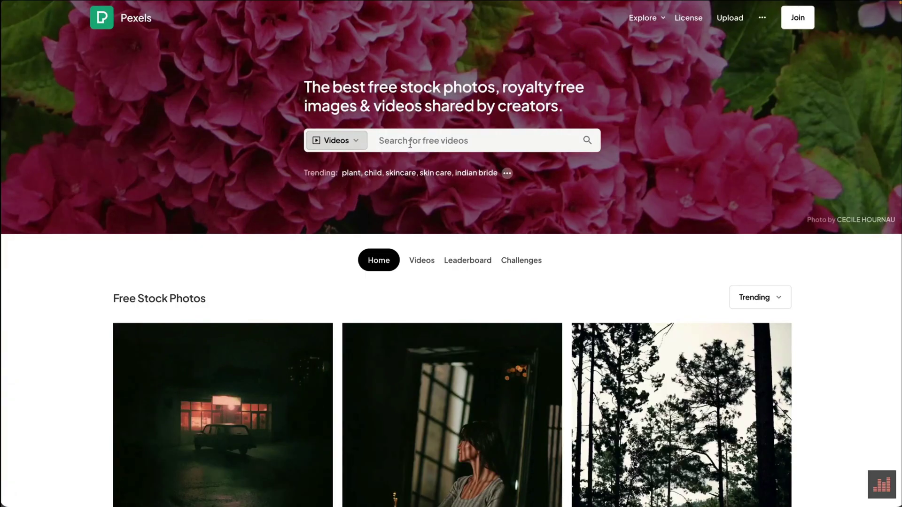
pyautogui.write('city in the rain')
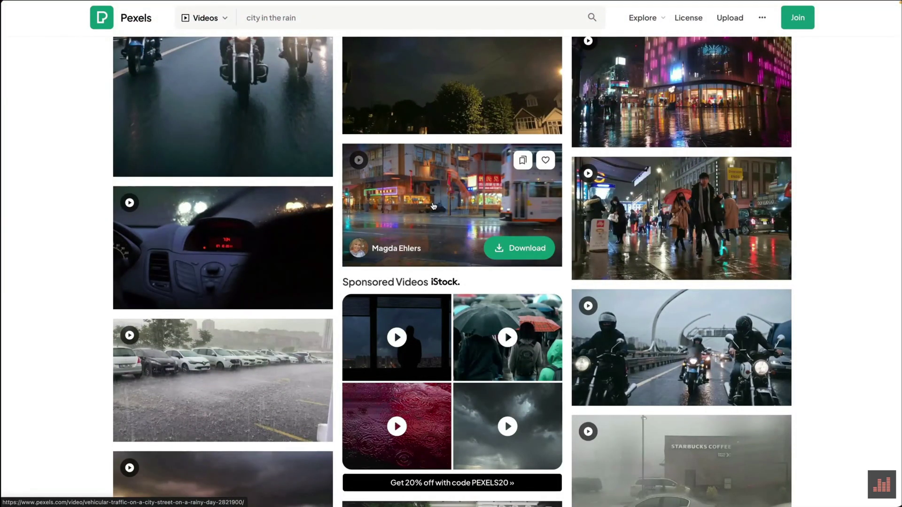
pyautogui.click(433, 206)
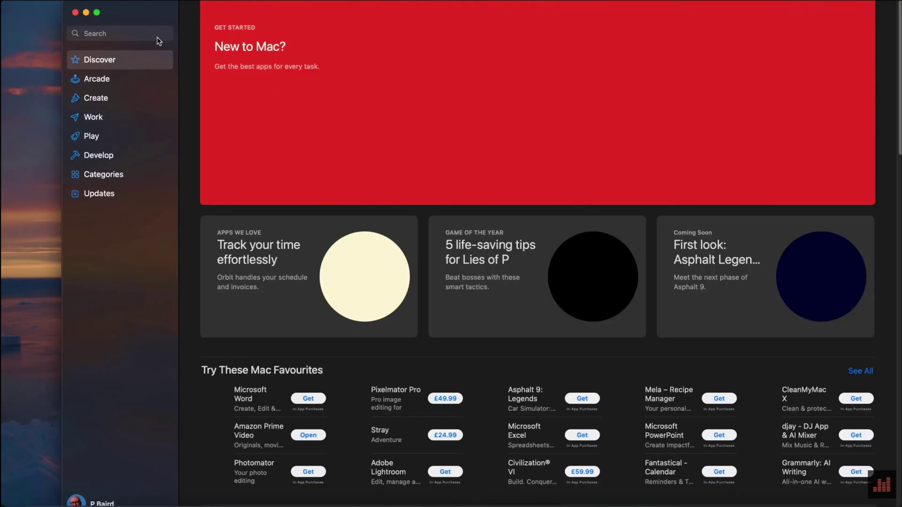
# Step: Search the App Store for 'imovie' and open the iMovie app details page
pyautogui.click(158, 37)
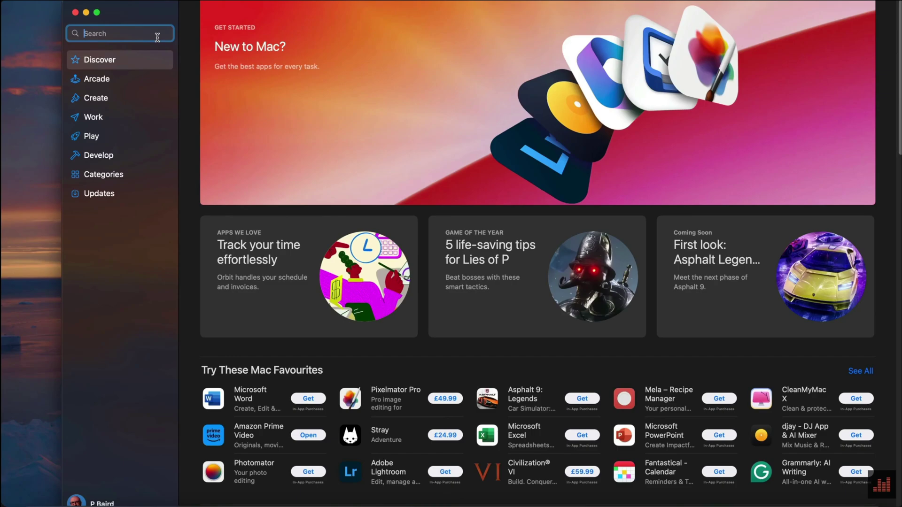
pyautogui.write('imovi')
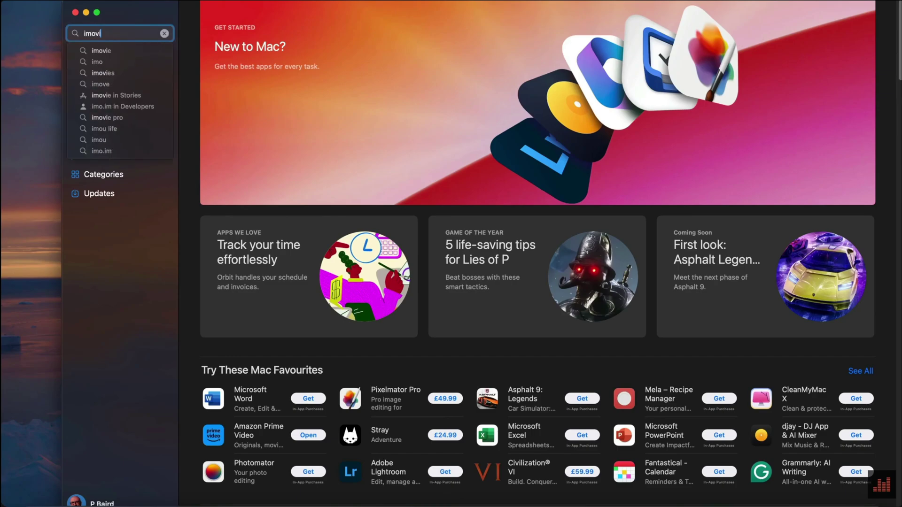
pyautogui.write('e')
pyautogui.click(161, 57)
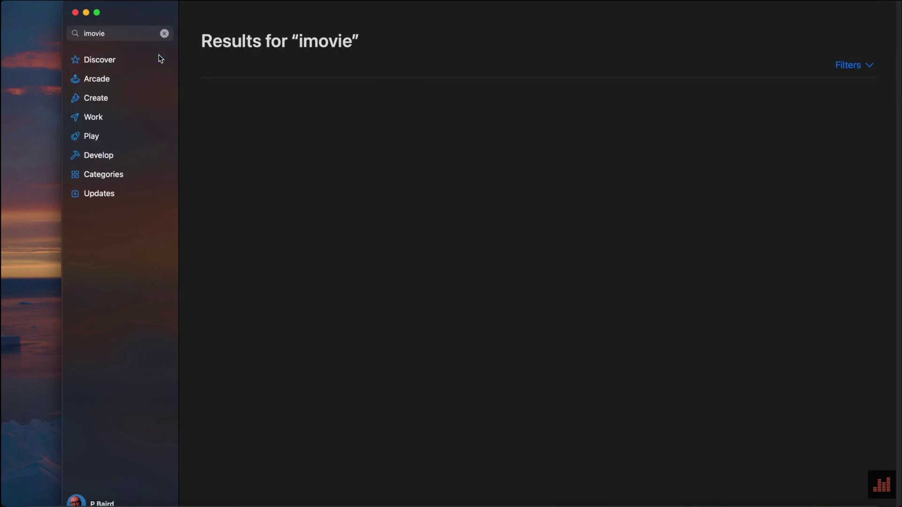
pyautogui.click(212, 109)
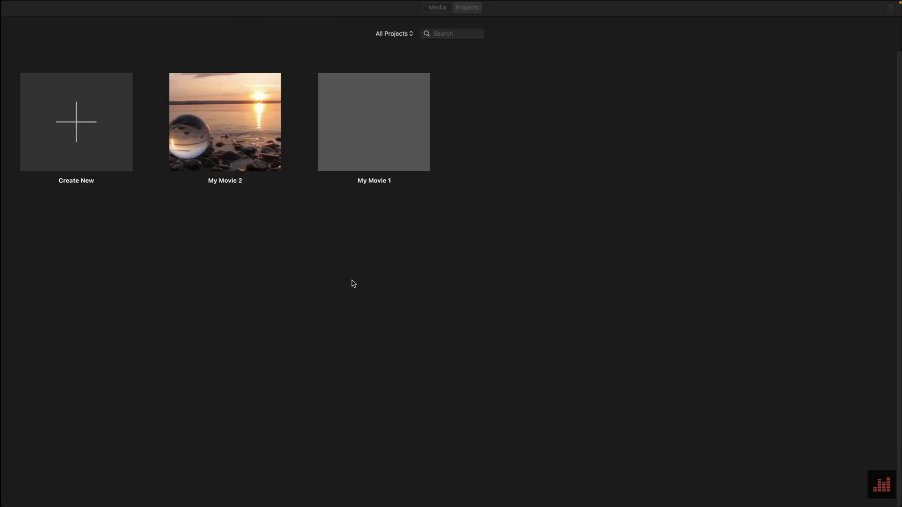
# Step: Create a new Movie project and expand the Downloads folder in the Import window
pyautogui.click(94, 132)
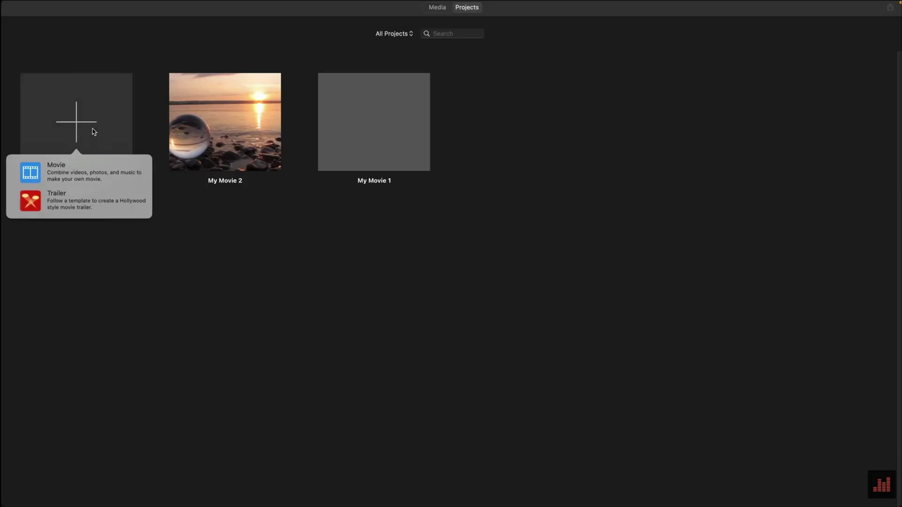
pyautogui.click(108, 174)
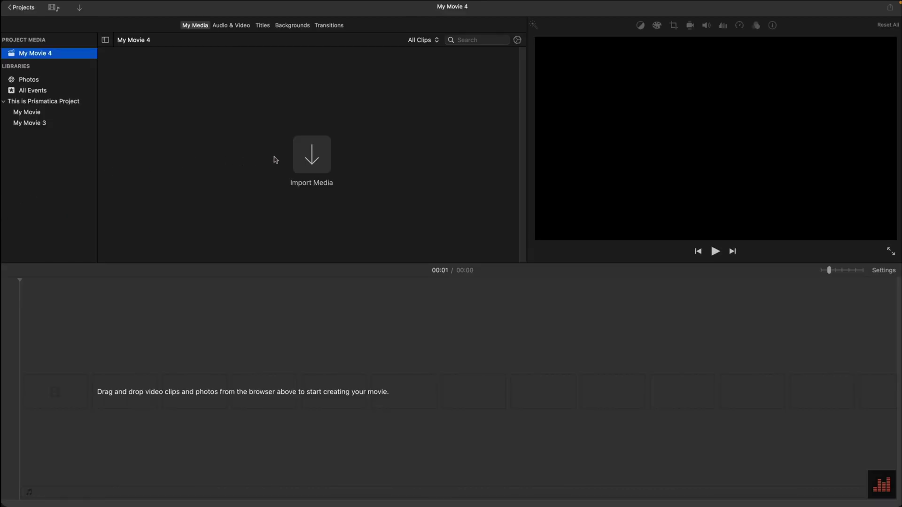
pyautogui.click(305, 161)
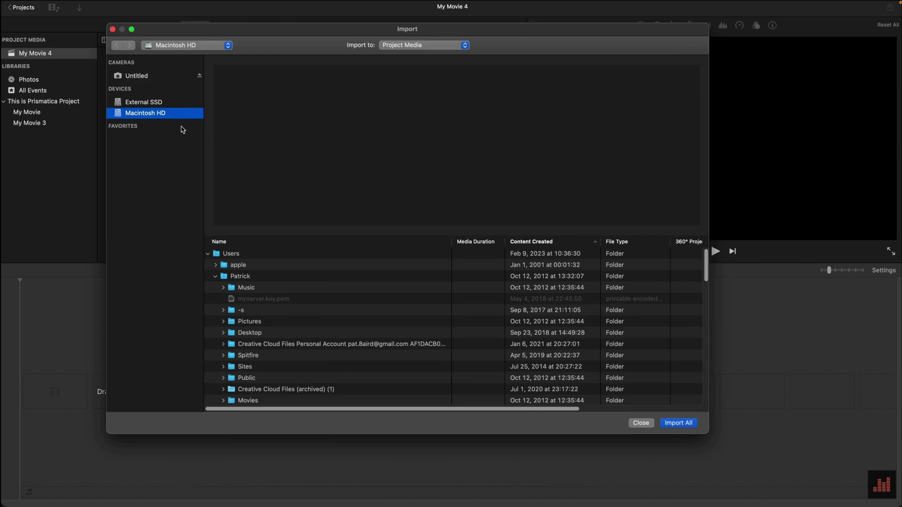
pyautogui.click(216, 278)
pyautogui.click(217, 277)
pyautogui.scroll(-5, 241, 280)
pyautogui.click(224, 316)
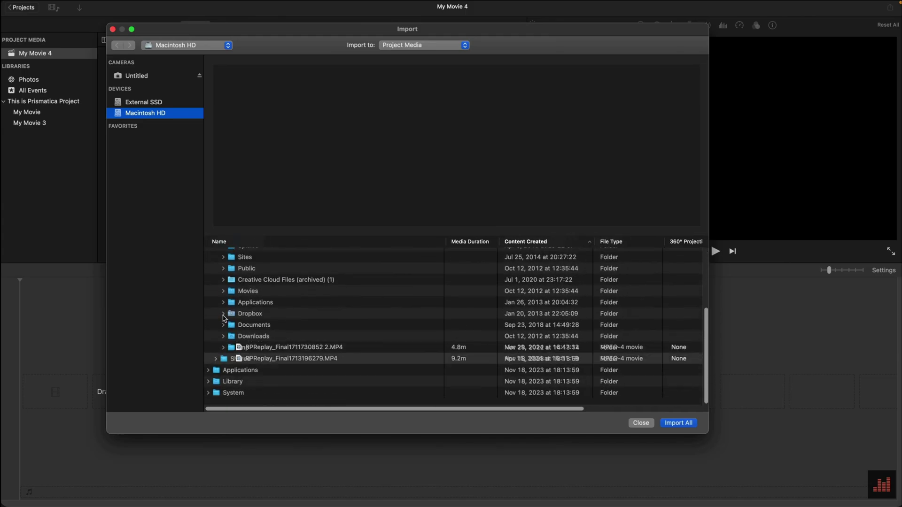
pyautogui.click(223, 343)
pyautogui.scroll(-5, 301, 338)
# Step: Import clips 8474638, 8474595, 8474629, 8474612 and 8474627 into My Movie 4
pyautogui.click(297, 308)
pyautogui.keyDown('super'); pyautogui.click(297, 331); pyautogui.keyUp('super')
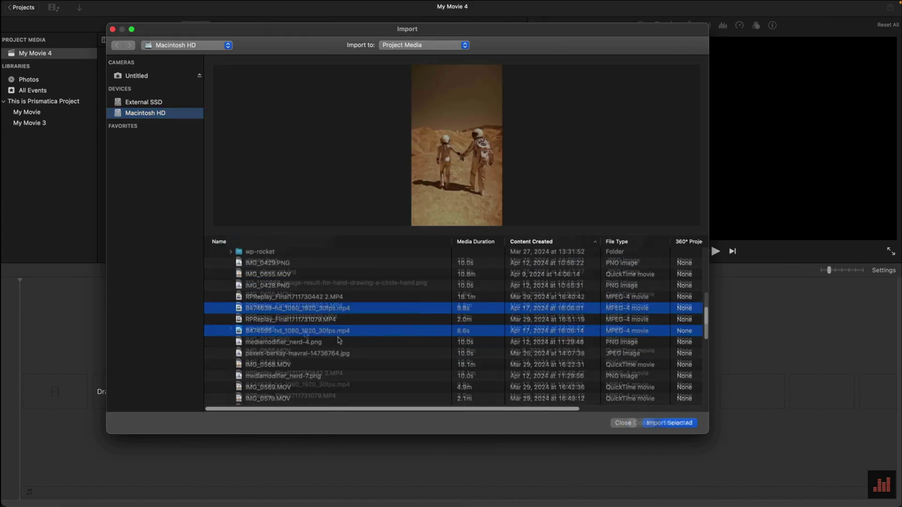
pyautogui.scroll(-2, 324, 343)
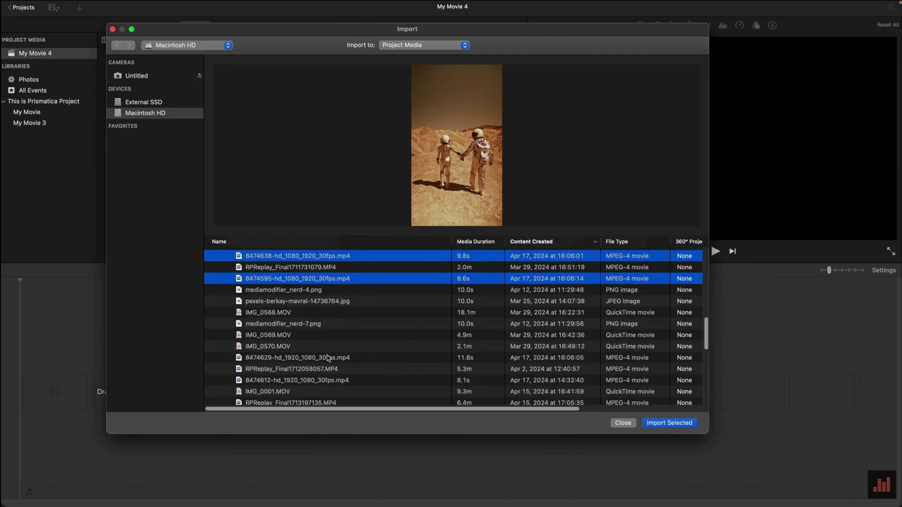
pyautogui.keyDown('super'); pyautogui.click(328, 358); pyautogui.keyUp('super')
pyautogui.keyDown('super'); pyautogui.click(327, 380); pyautogui.keyUp('super')
pyautogui.scroll(-2, 344, 355)
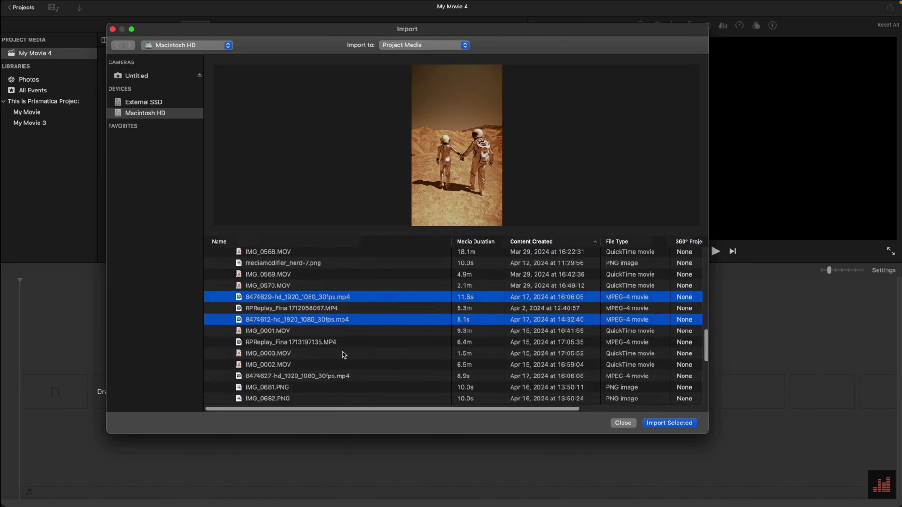
pyautogui.keyDown('super'); pyautogui.click(333, 377); pyautogui.keyUp('super')
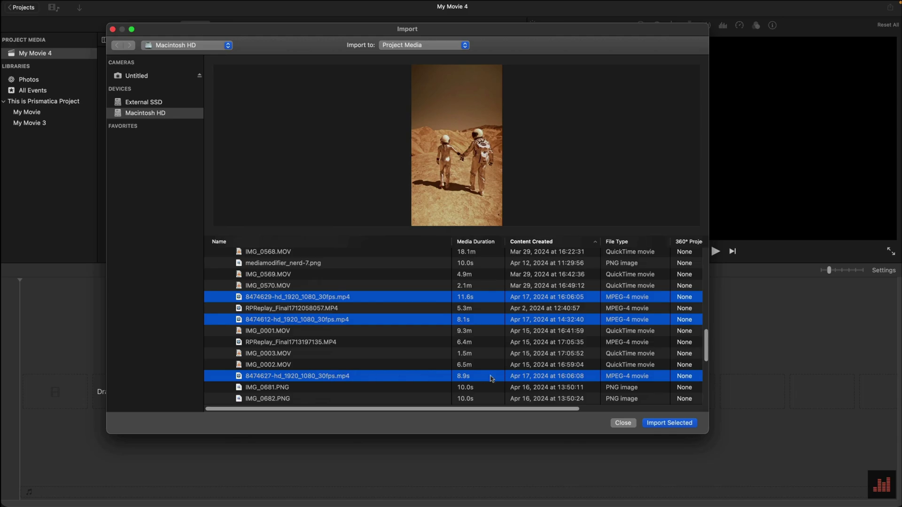
pyautogui.click(678, 424)
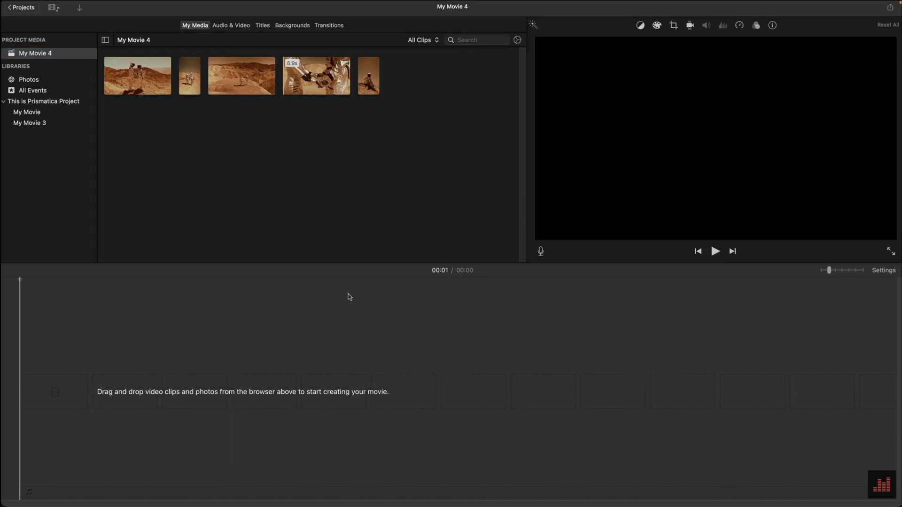
# Step: Place the first astronaut clip and the 9.8s vertical clip on the iMovie timeline
pyautogui.moveTo(136, 79); pyautogui.dragTo(137, 90)
pyautogui.moveTo(125, 281); pyautogui.dragTo(34, 399)
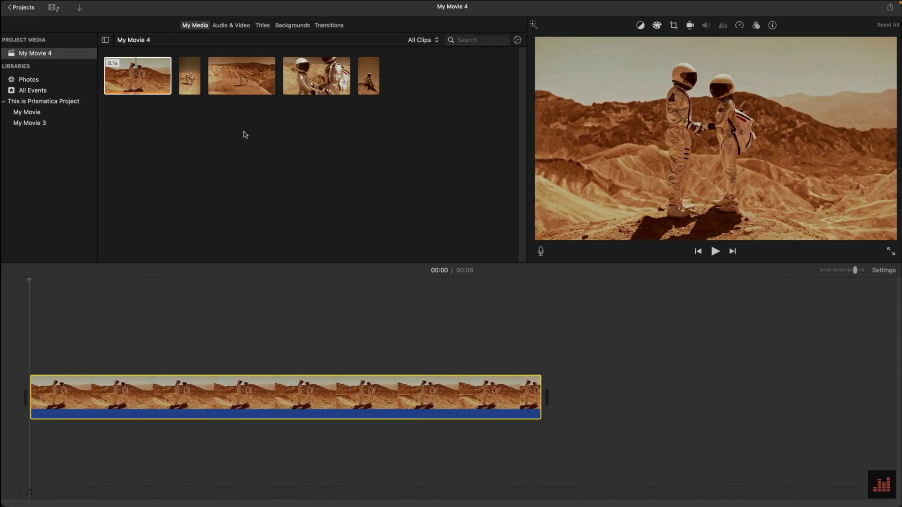
pyautogui.moveTo(209, 105); pyautogui.dragTo(572, 383)
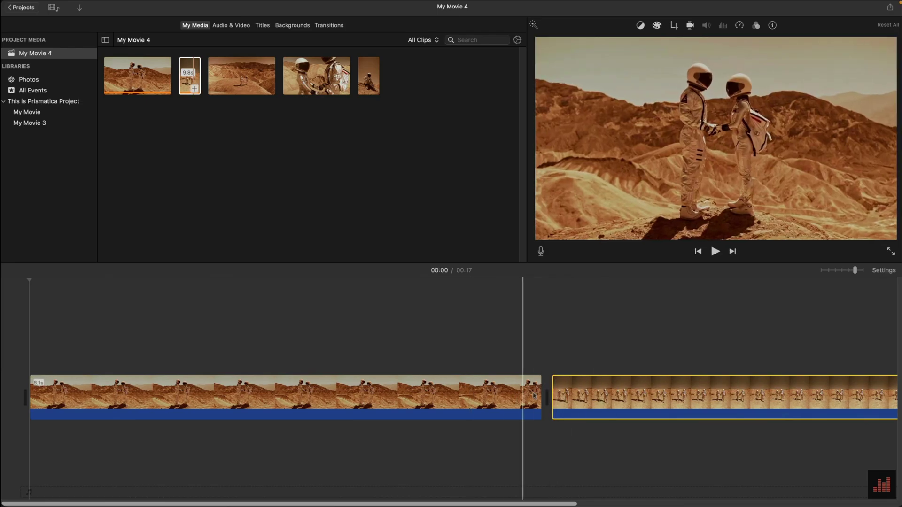
# Step: Crop the vertical clip to fill the frame, positioned lower on the astronauts
pyautogui.click(610, 393)
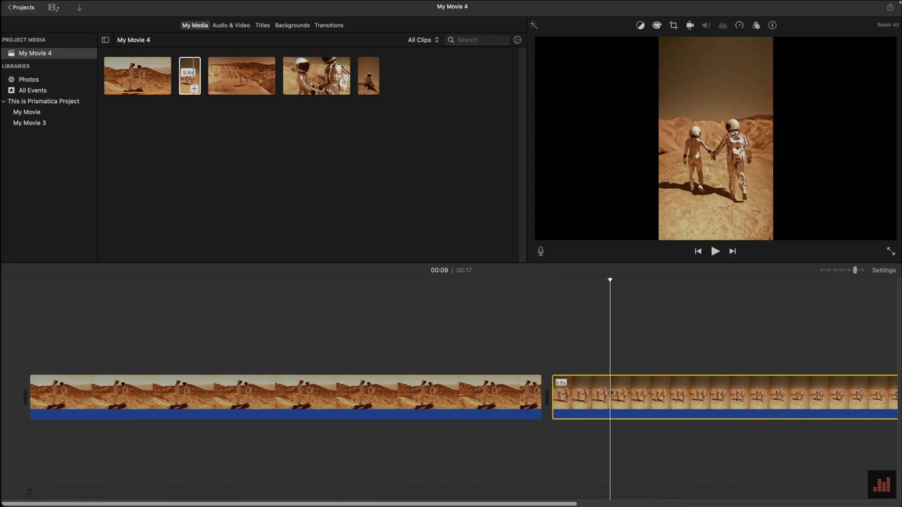
pyautogui.click(673, 26)
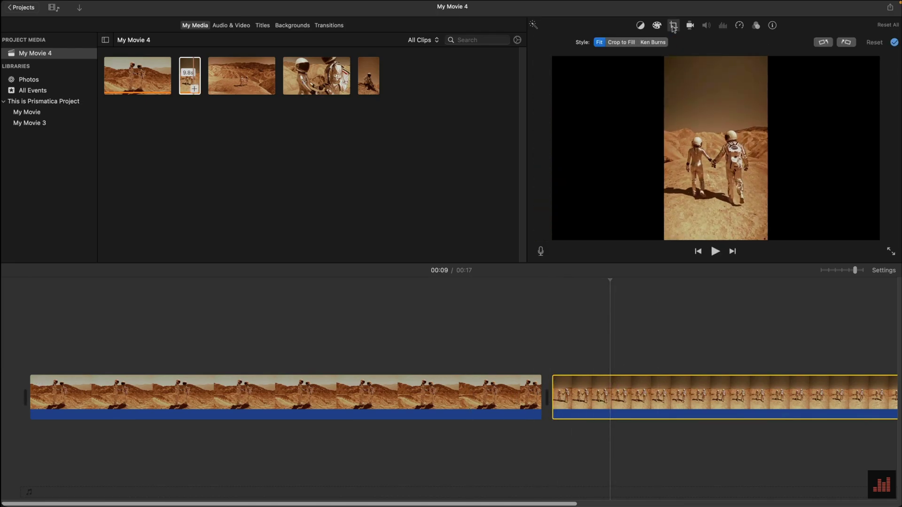
pyautogui.click(623, 43)
pyautogui.moveTo(718, 112); pyautogui.dragTo(715, 139)
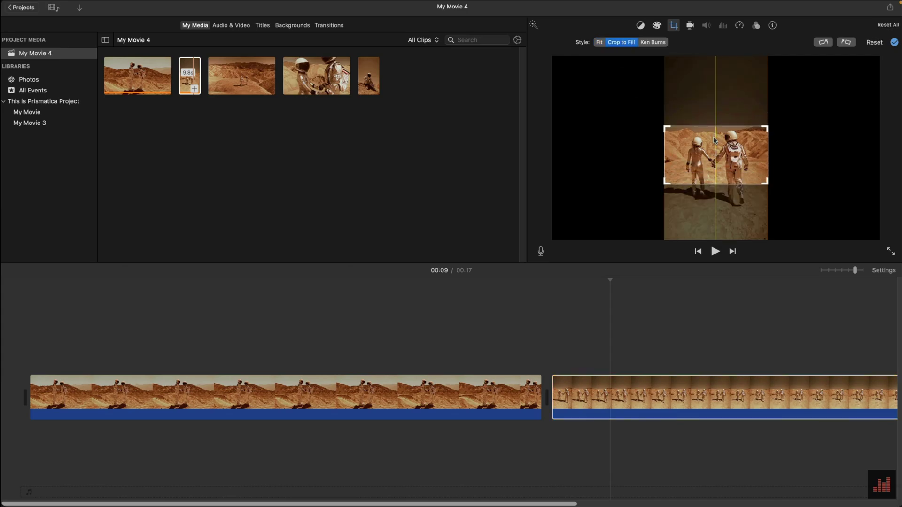
pyautogui.click(492, 335)
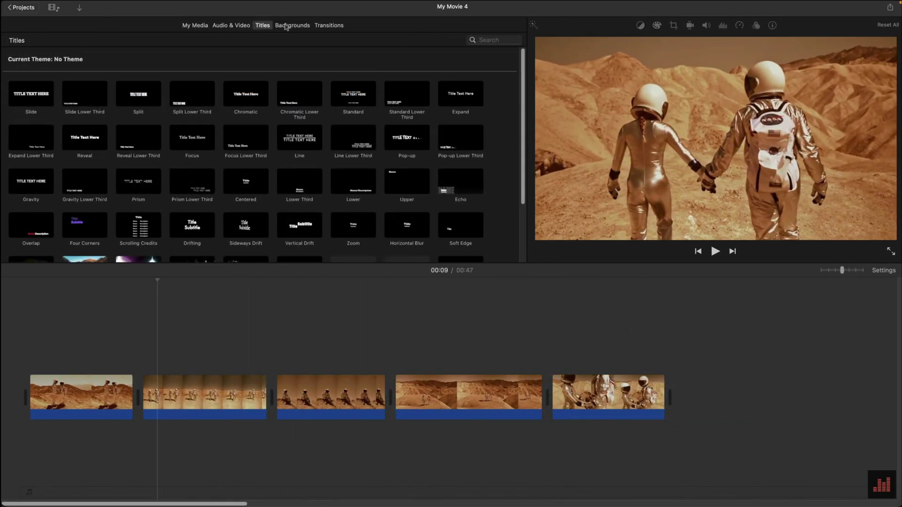
pyautogui.click(286, 26)
pyautogui.click(328, 25)
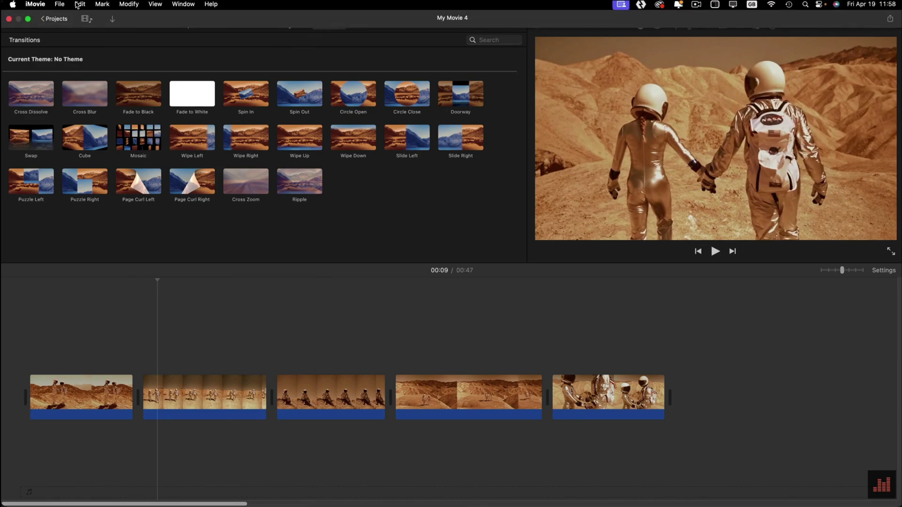
# Step: Share the movie as a 1080p High-quality file named 'GarageBand Movie File' on the Desktop
pyautogui.click(62, 4)
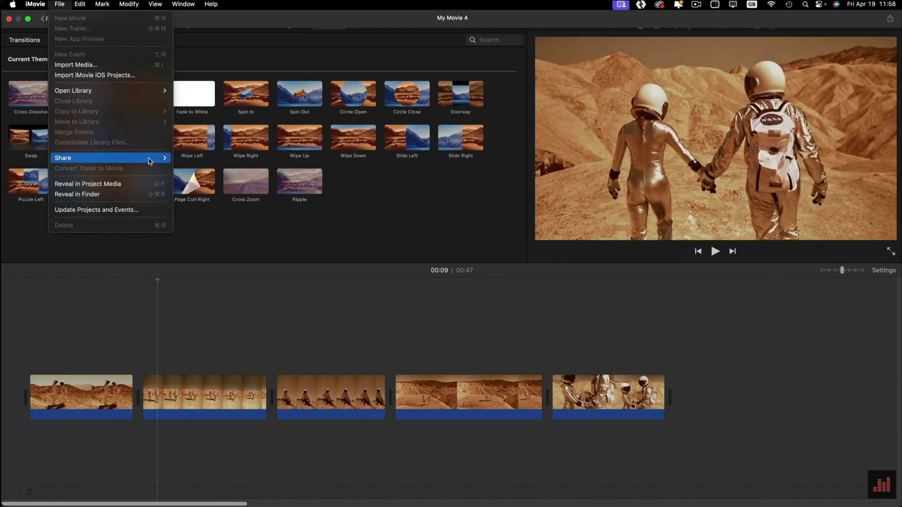
pyautogui.moveTo(150, 158)
pyautogui.click(214, 190)
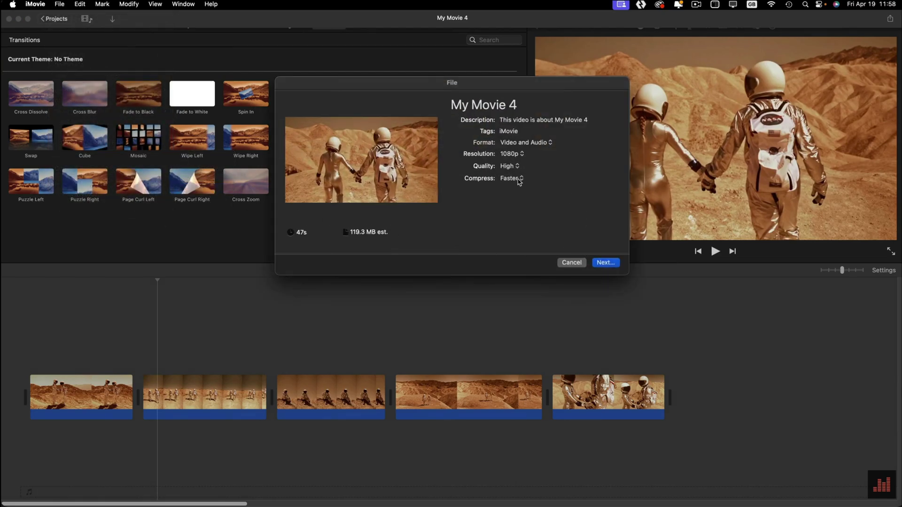
pyautogui.click(518, 179)
pyautogui.click(512, 165)
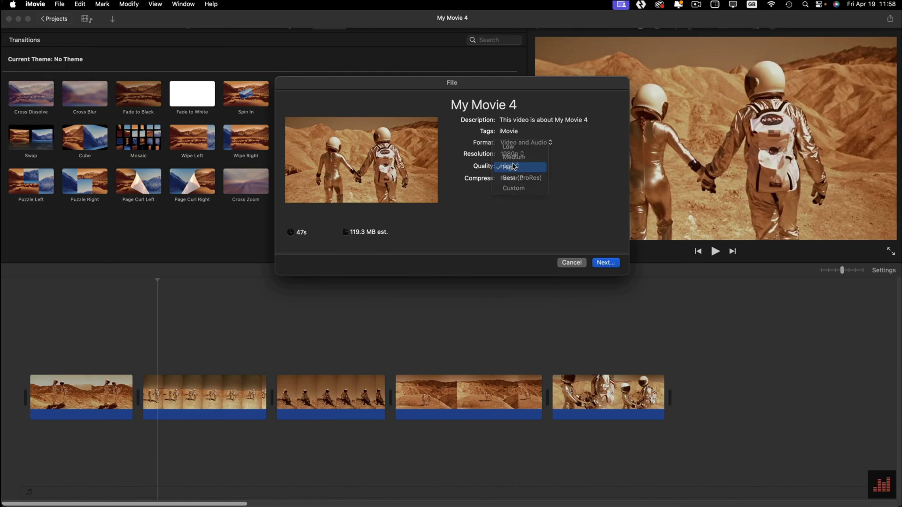
pyautogui.click(612, 265)
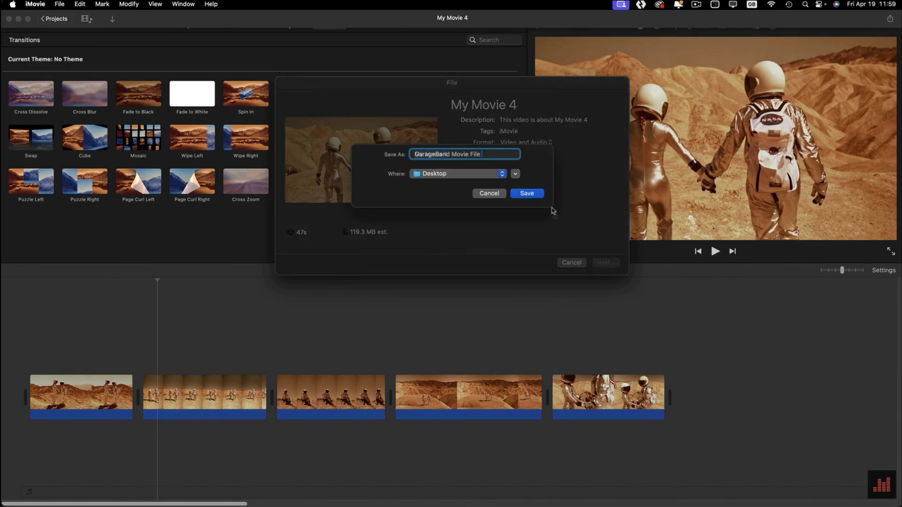
pyautogui.click(527, 194)
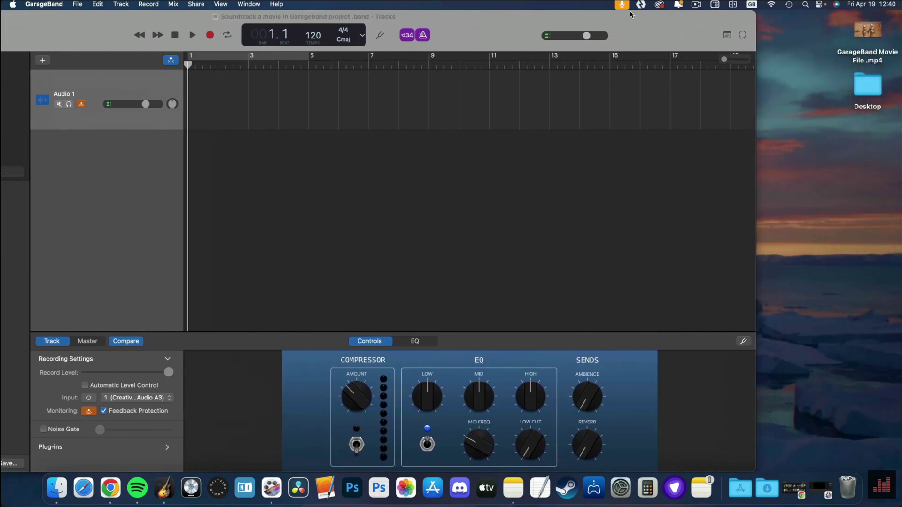
# Step: Import GarageBand Movie File .mp4 from the desktop into the GarageBand project
pyautogui.moveTo(630, 14); pyautogui.dragTo(614, 12)
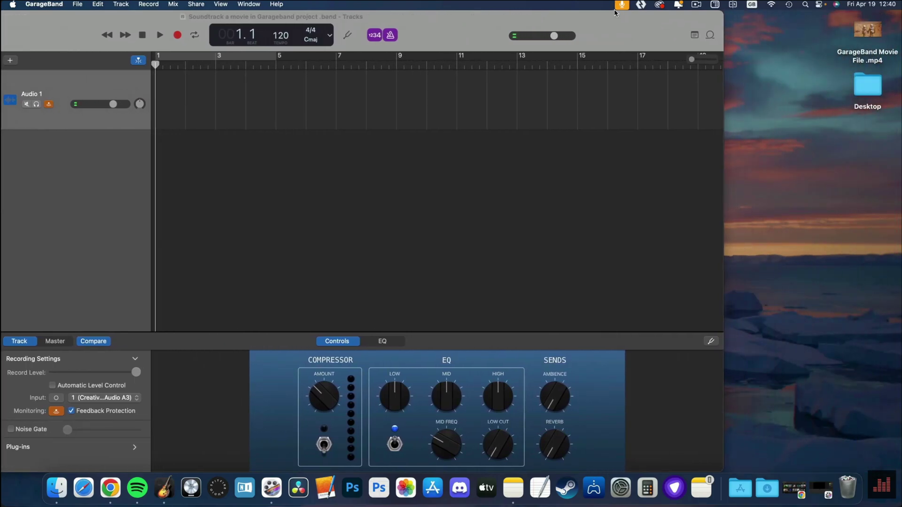
pyautogui.click(860, 30)
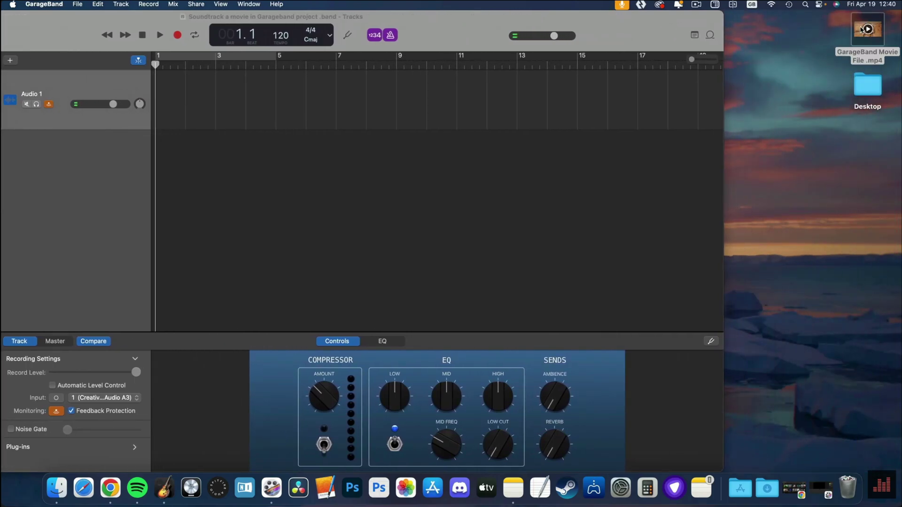
pyautogui.moveTo(861, 30); pyautogui.dragTo(381, 94)
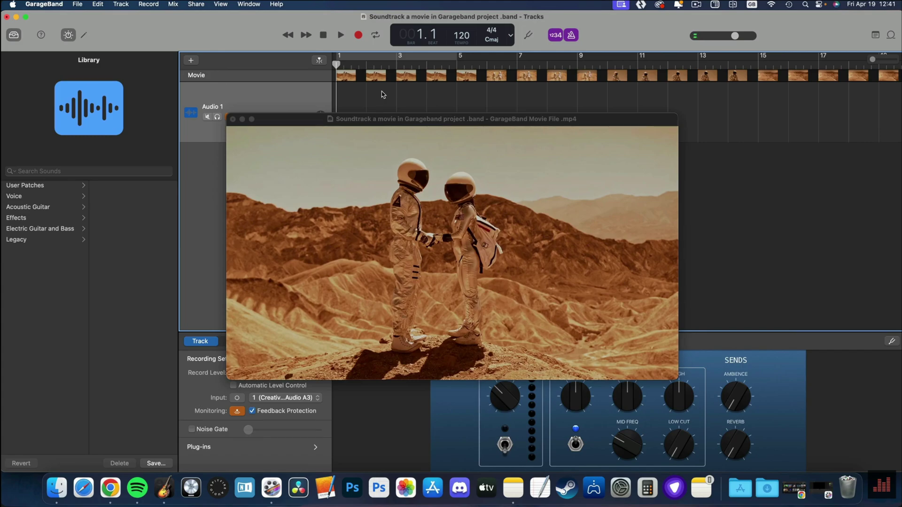
# Step: Scrub the movie preview from 6 seconds to 00:15, then close the preview
pyautogui.moveTo(311, 357)
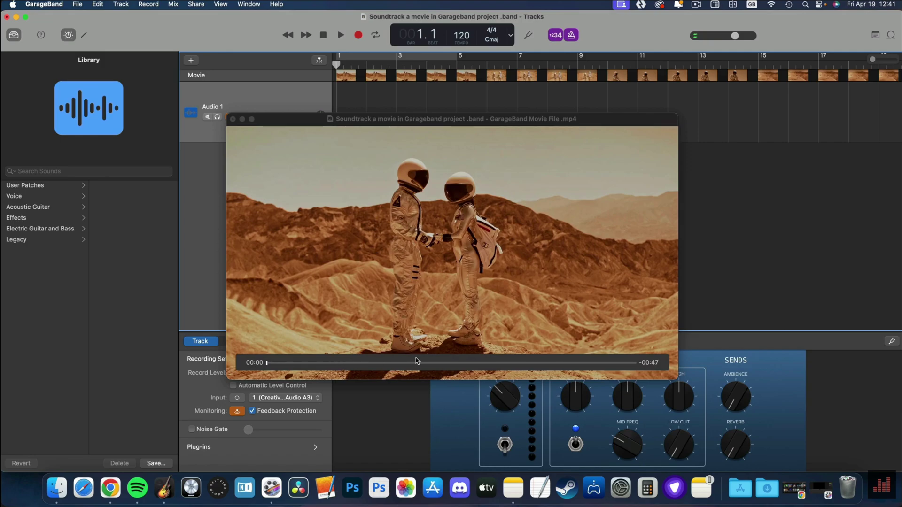
pyautogui.click(318, 365)
pyautogui.moveTo(345, 366); pyautogui.dragTo(444, 365)
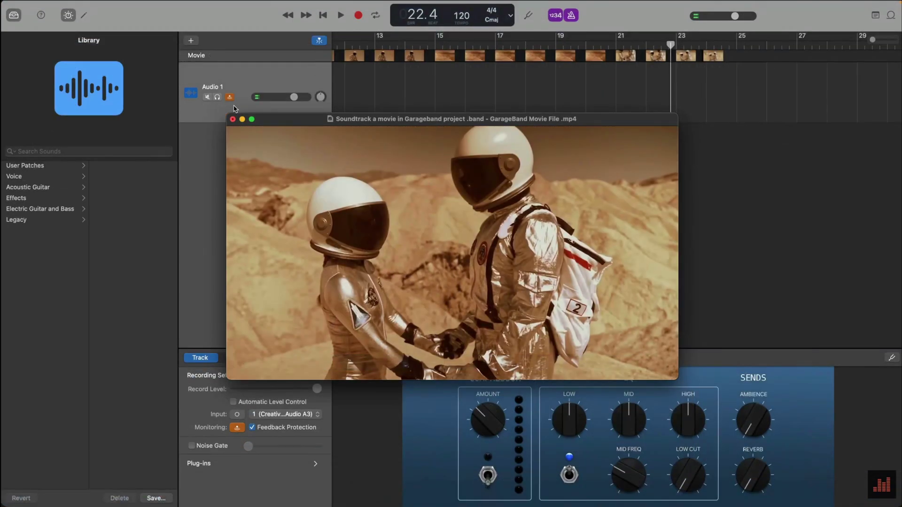
pyautogui.click(233, 120)
pyautogui.click(317, 56)
pyautogui.click(233, 120)
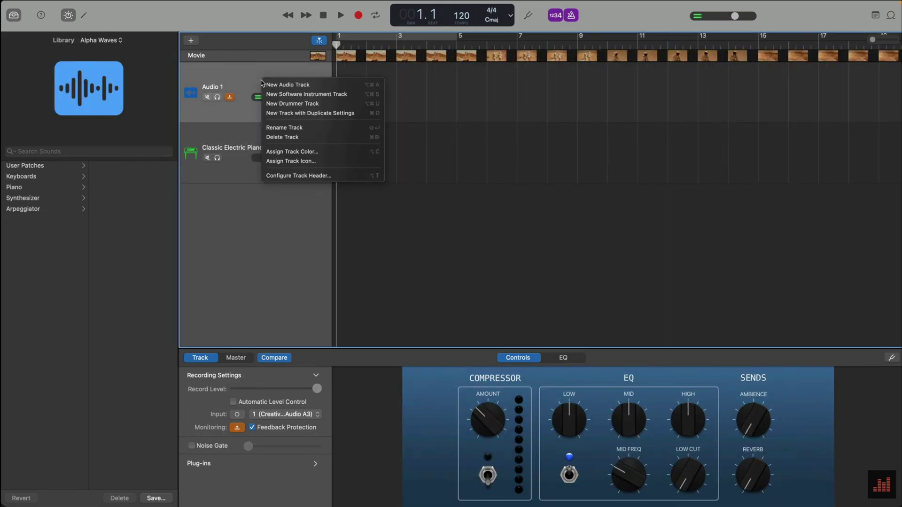
# Step: Delete the empty Audio 1 track and browse Alpha Waves Synthesizer sounds
pyautogui.click(259, 139)
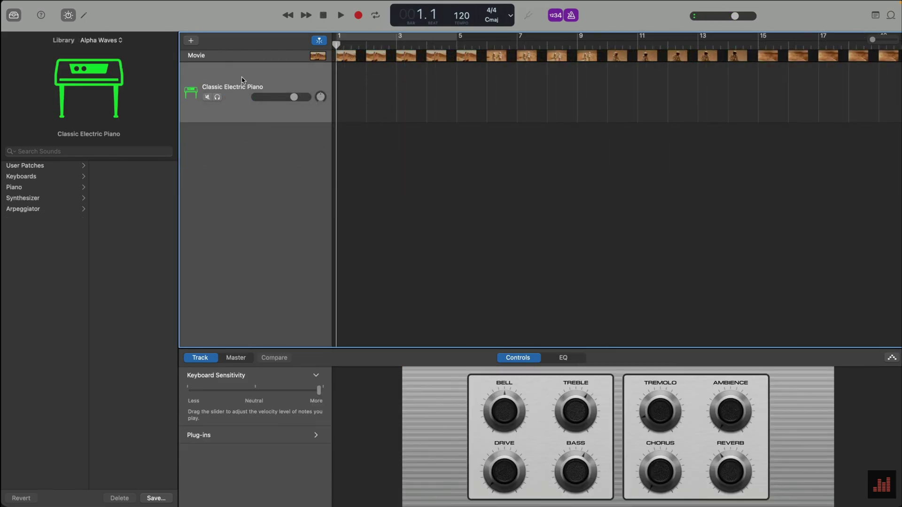
pyautogui.click(115, 41)
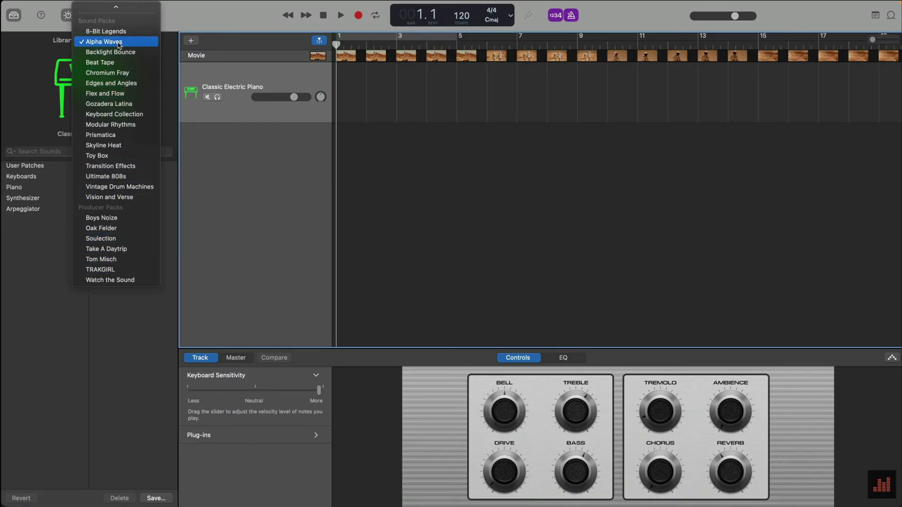
pyautogui.click(118, 43)
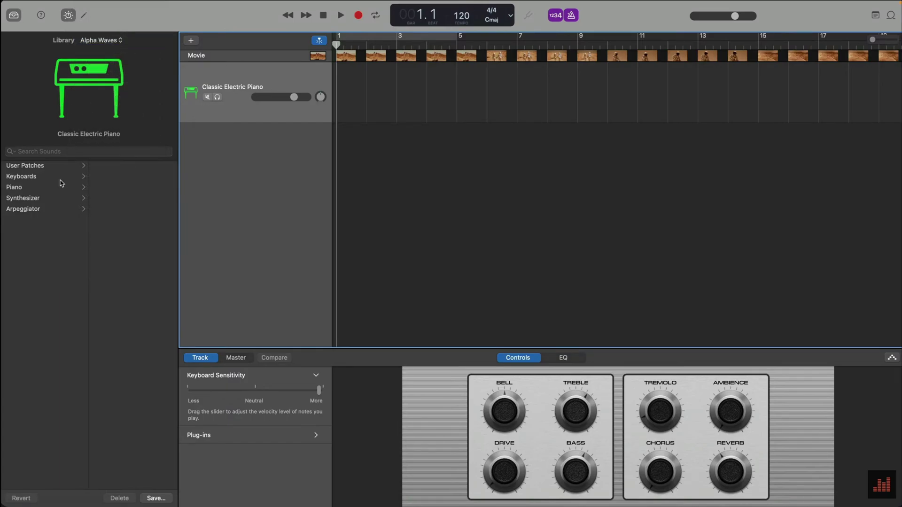
pyautogui.click(49, 202)
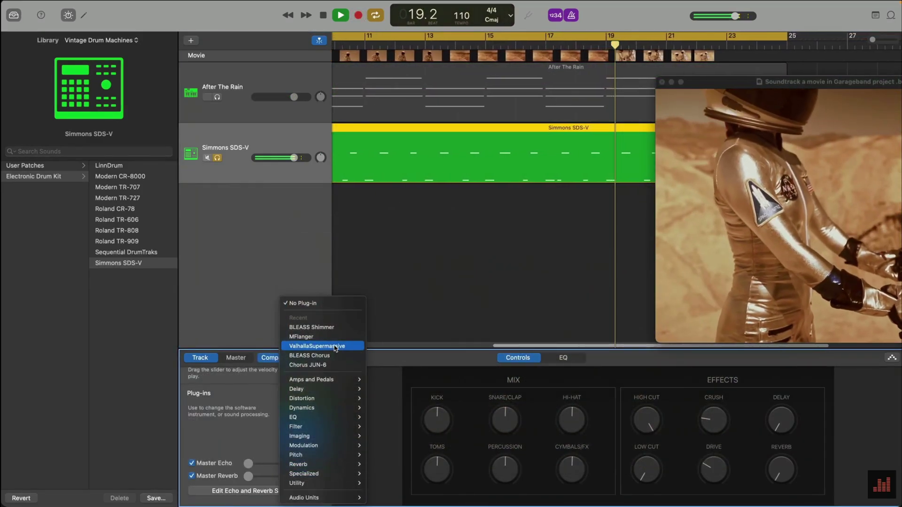
# Step: Add Valhalla Supermassive to the drum track with the Bright Room reverb preset
pyautogui.click(317, 346)
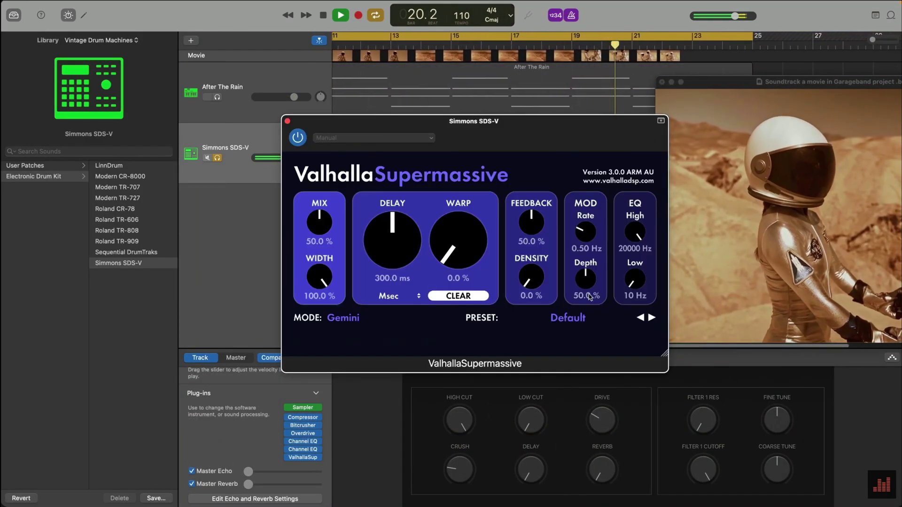
pyautogui.click(567, 318)
pyautogui.moveTo(563, 215)
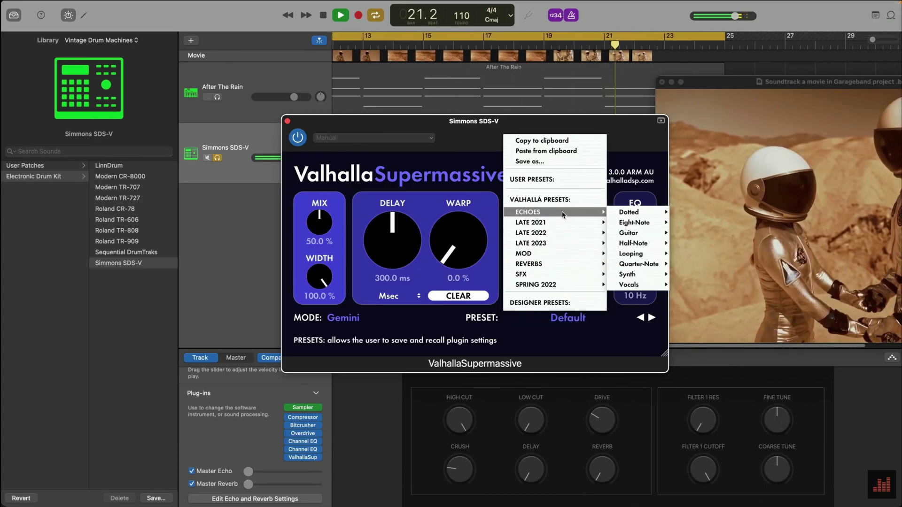
pyautogui.moveTo(566, 262)
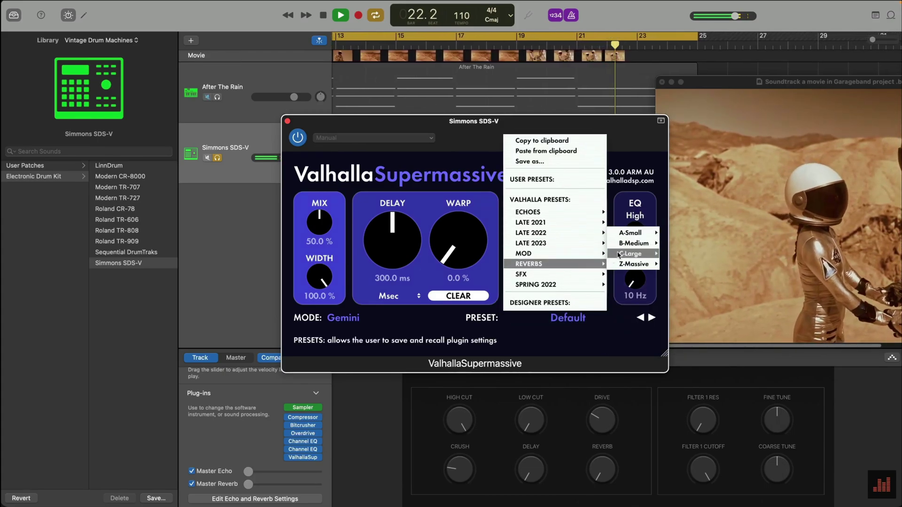
pyautogui.moveTo(634, 243)
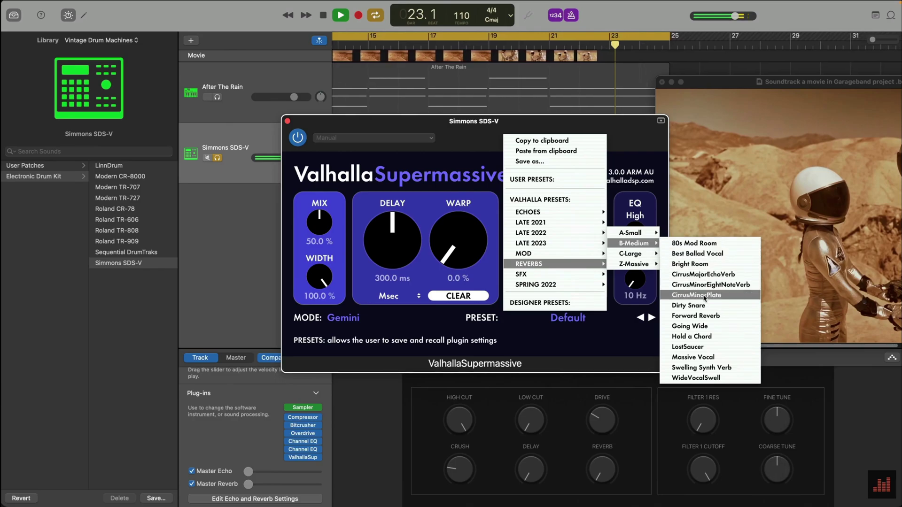
pyautogui.click(722, 265)
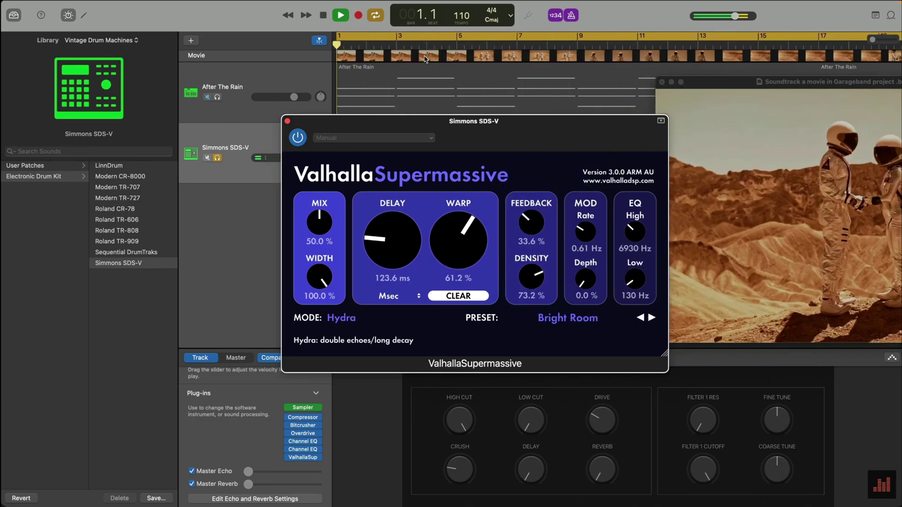
# Step: Set the drums' EQ low cut to about 70 Hz
pyautogui.click(225, 104)
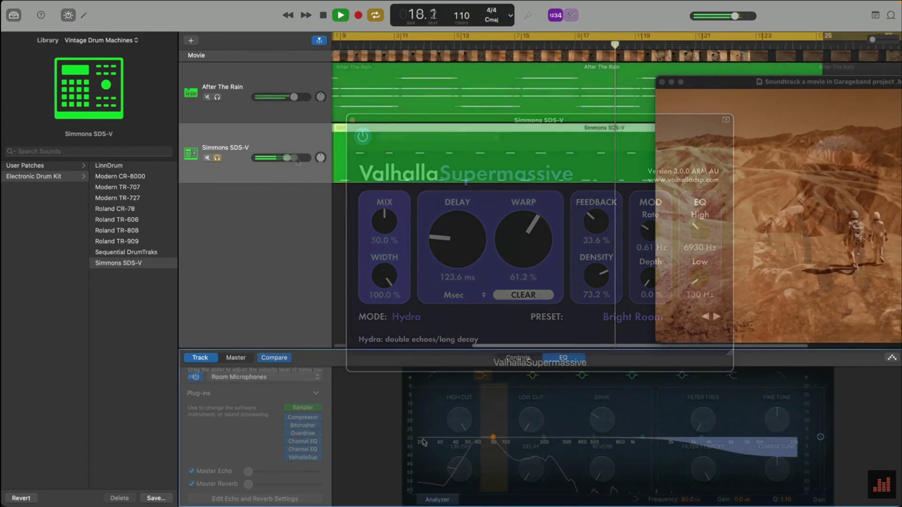
pyautogui.moveTo(424, 441); pyautogui.dragTo(496, 437)
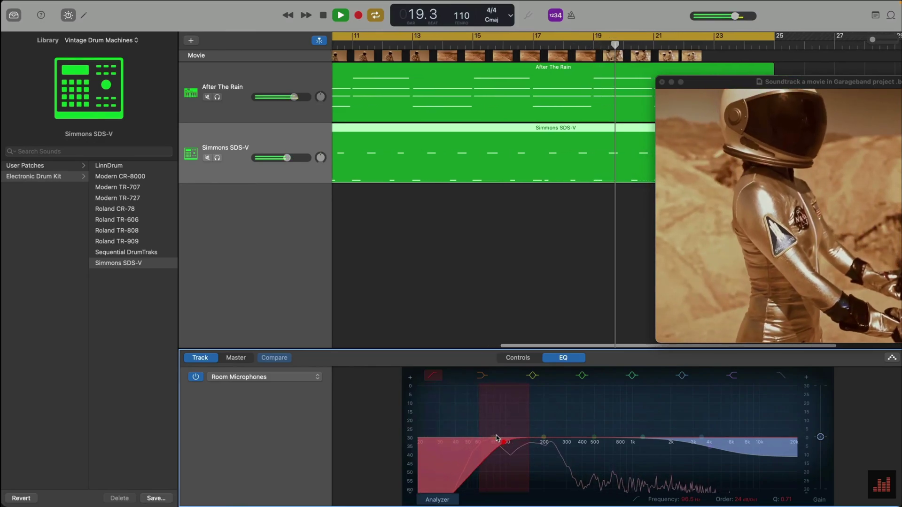
pyautogui.moveTo(498, 436); pyautogui.dragTo(479, 438)
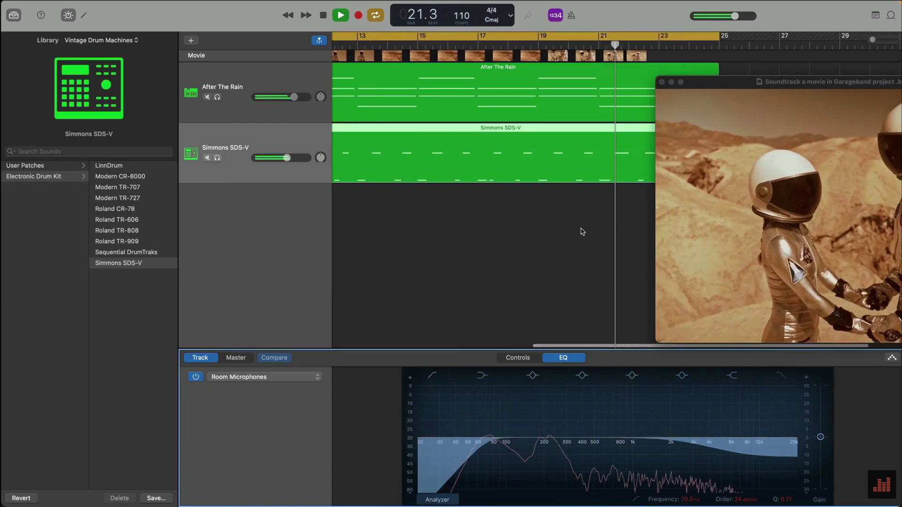
pyautogui.moveTo(714, 81); pyautogui.dragTo(526, 151)
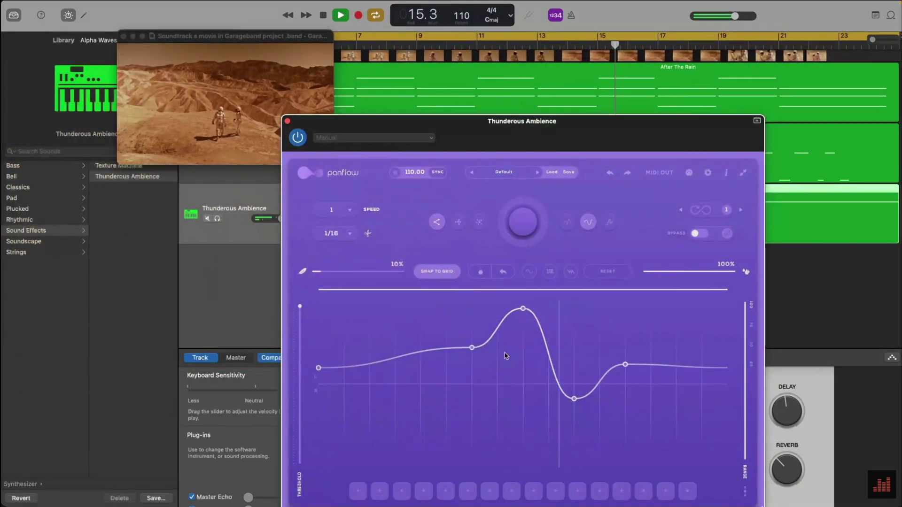
# Step: Deepen two dips in the Panflow pan curve and enlarge the movie preview nearly full screen
pyautogui.moveTo(472, 348); pyautogui.dragTo(394, 463)
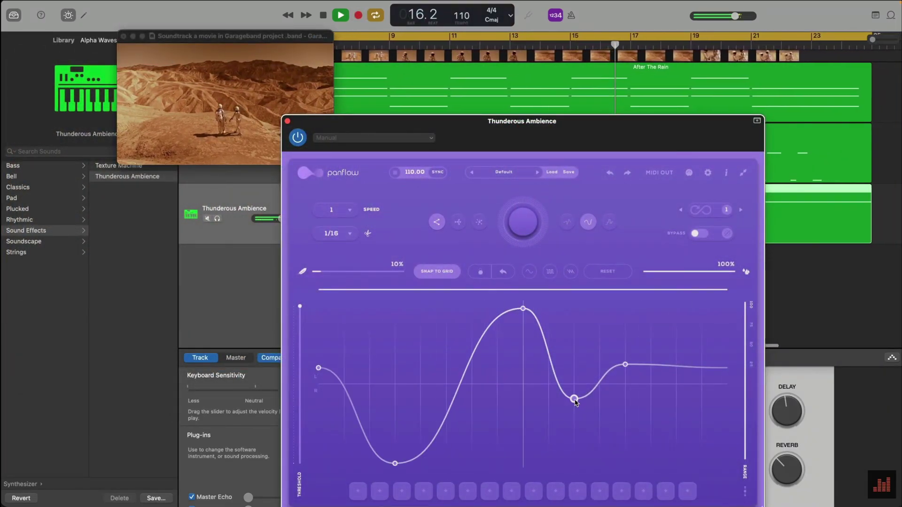
pyautogui.moveTo(575, 400); pyautogui.dragTo(625, 464)
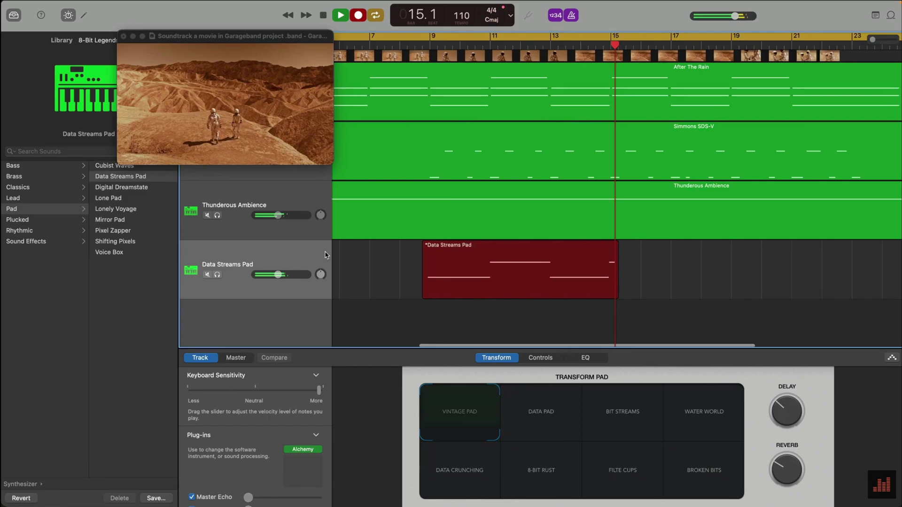
pyautogui.doubleClick(225, 36)
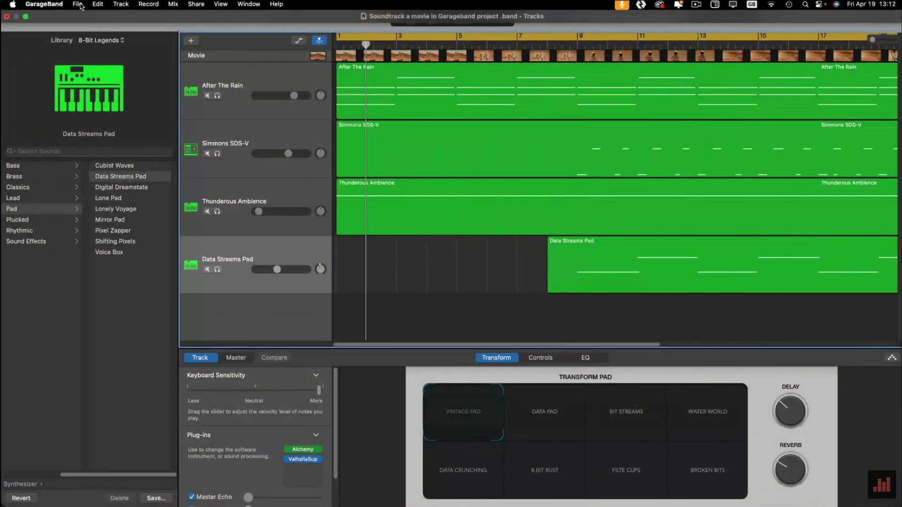
# Step: Export the audio to movie with the HD 1080p preset, saved to the Desktop
pyautogui.click(77, 4)
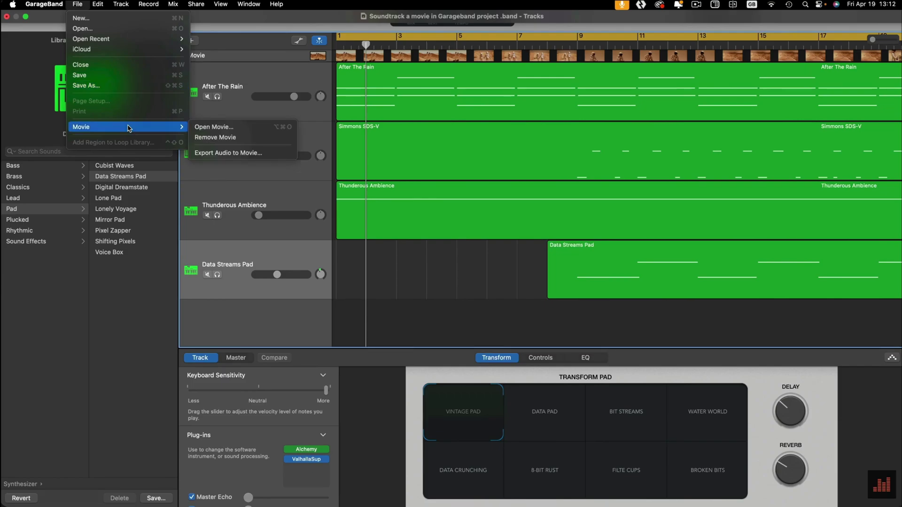
pyautogui.click(280, 155)
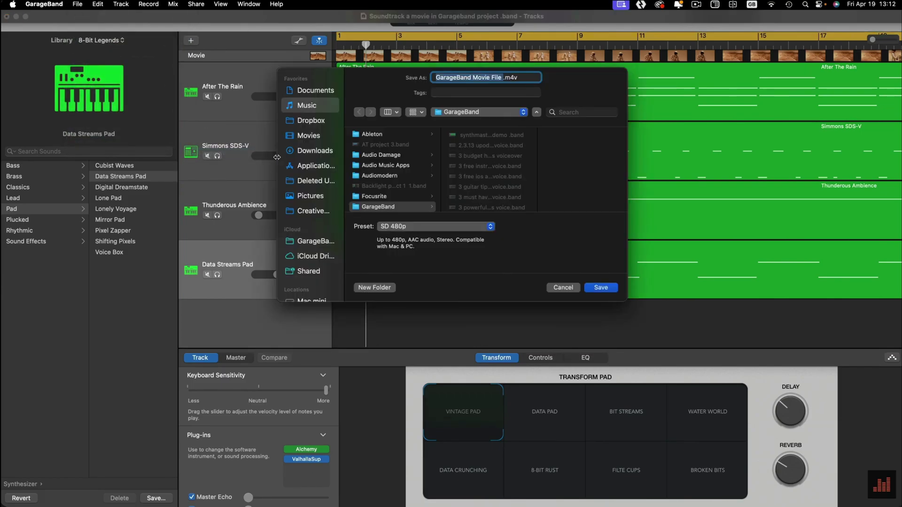
pyautogui.click(437, 226)
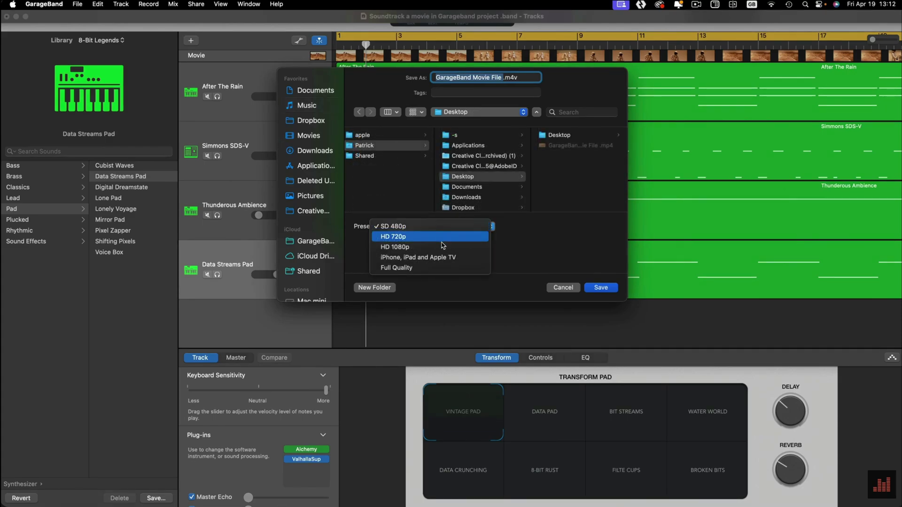
pyautogui.click(482, 247)
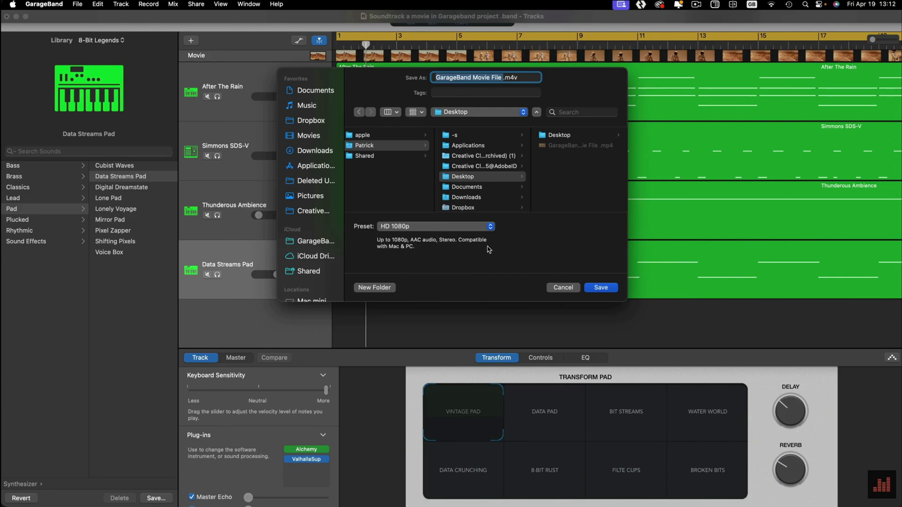
pyautogui.click(601, 287)
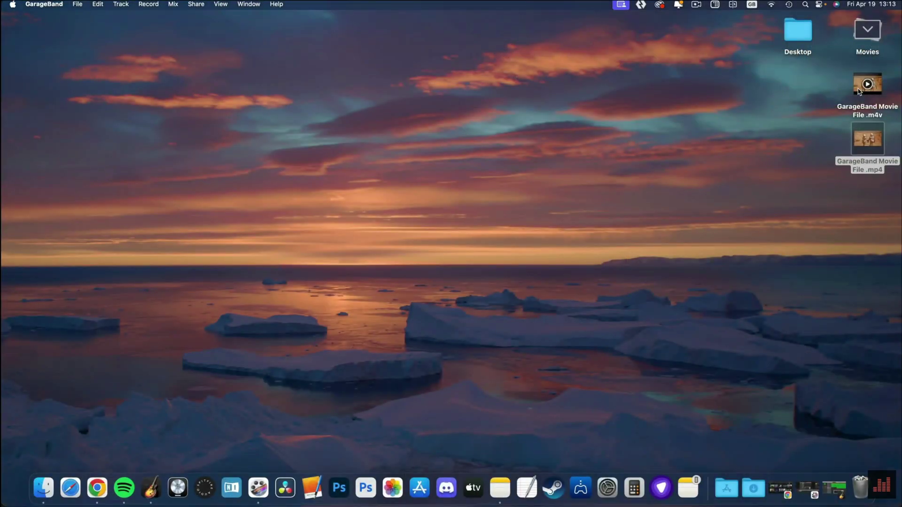
# Step: Open GarageBand Movie File .m4v from the Desktop for playback in VLC
pyautogui.doubleClick(859, 91)
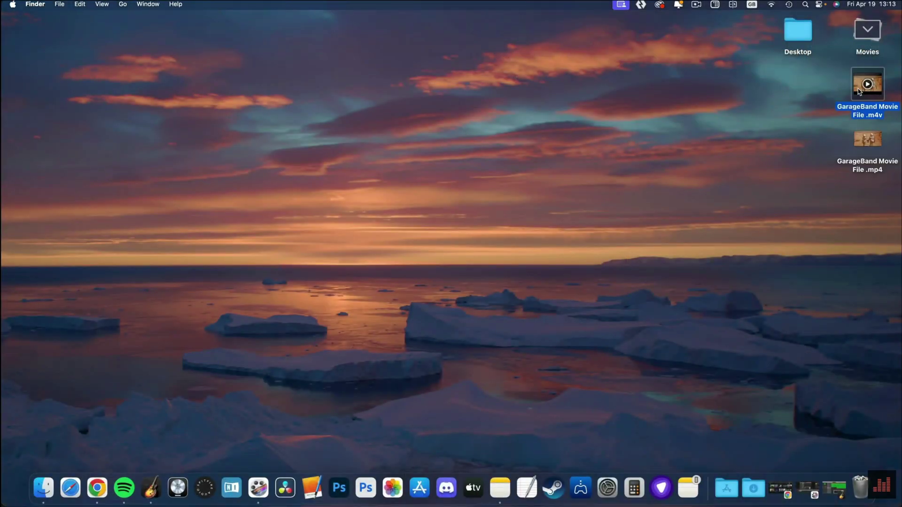